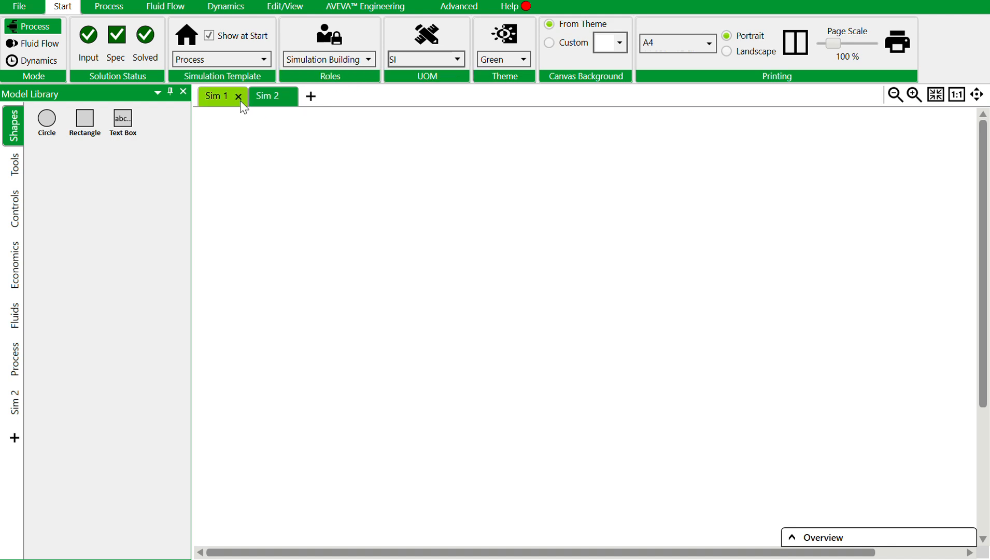
# Rename the Sim 2 simulation as SSteady_state.
pyautogui.doubleClick(262, 95)
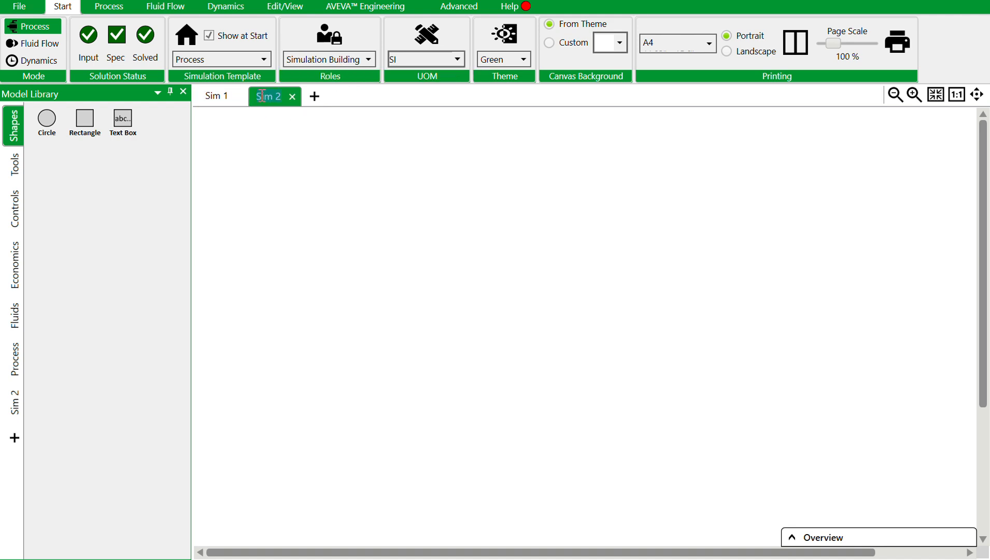
pyautogui.click(263, 96)
pyautogui.write('Steady')
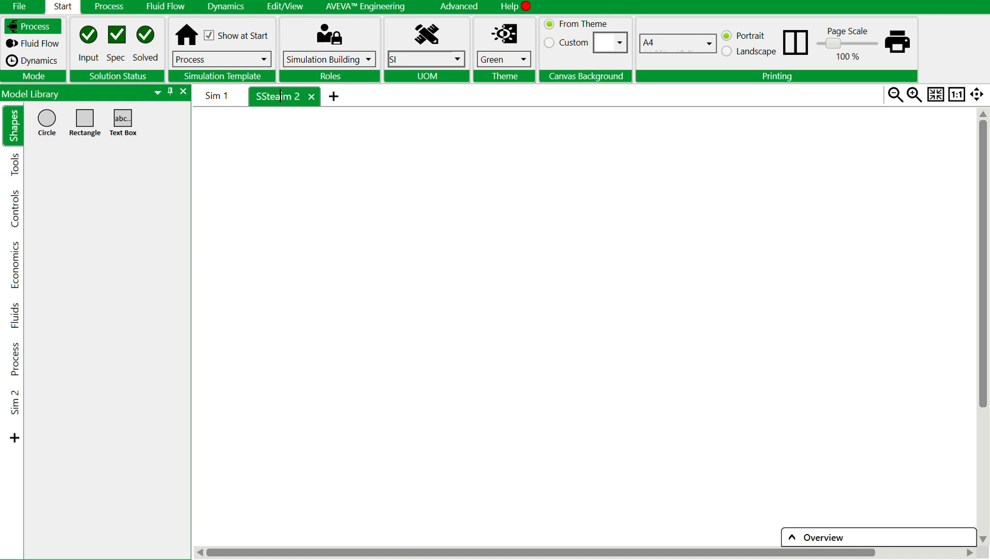
pyautogui.write('_state')
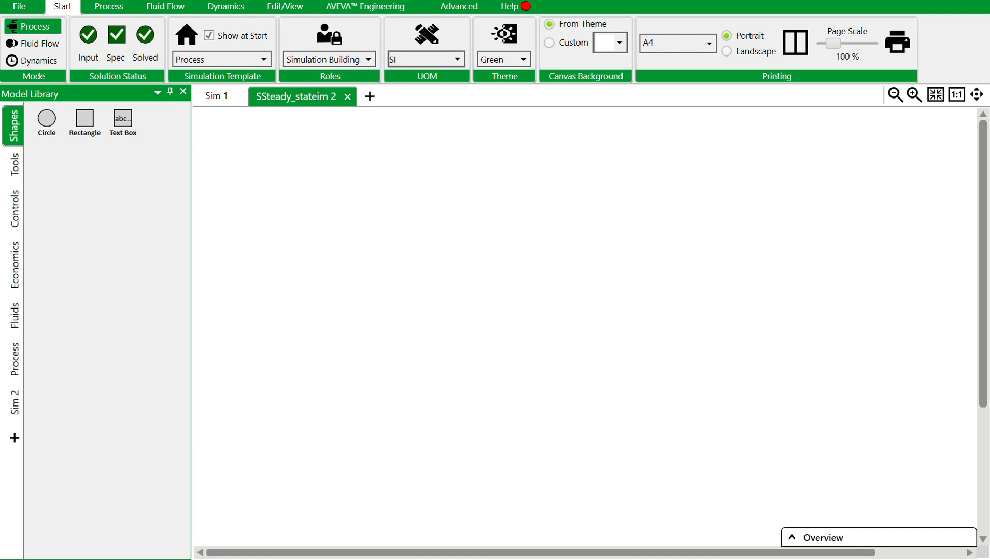
pyautogui.press('Delete')
pyautogui.press('Delete')
pyautogui.press('Delete')
pyautogui.press('Delete')
pyautogui.press('Return')
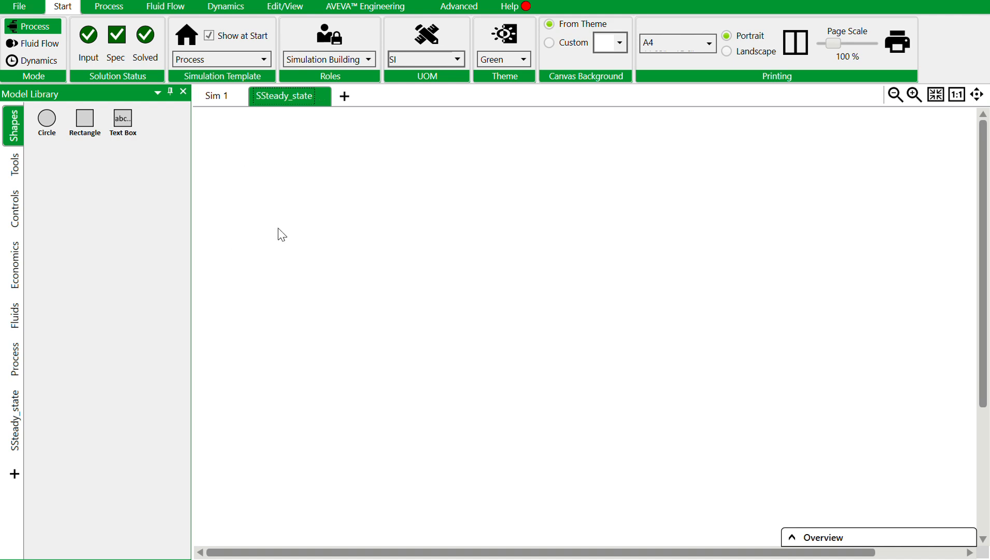
# Place a Source, a Valve and a Sink from the Process library in a row on the SSteady_state flowsheet.
pyautogui.click(17, 374)
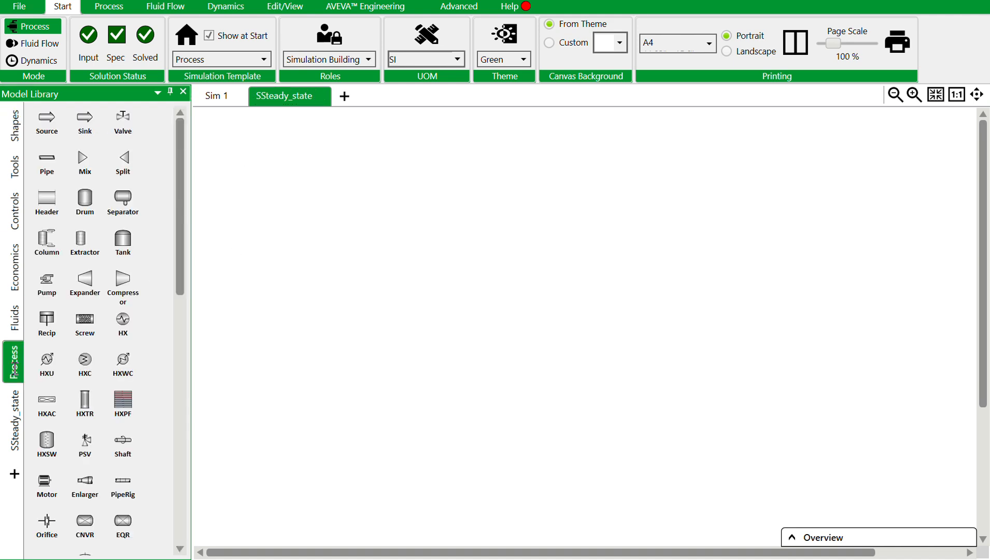
pyautogui.moveTo(45, 136)
pyautogui.mouseDown()
pyautogui.moveTo(316, 268)
pyautogui.moveTo(415, 295)
pyautogui.mouseUp()
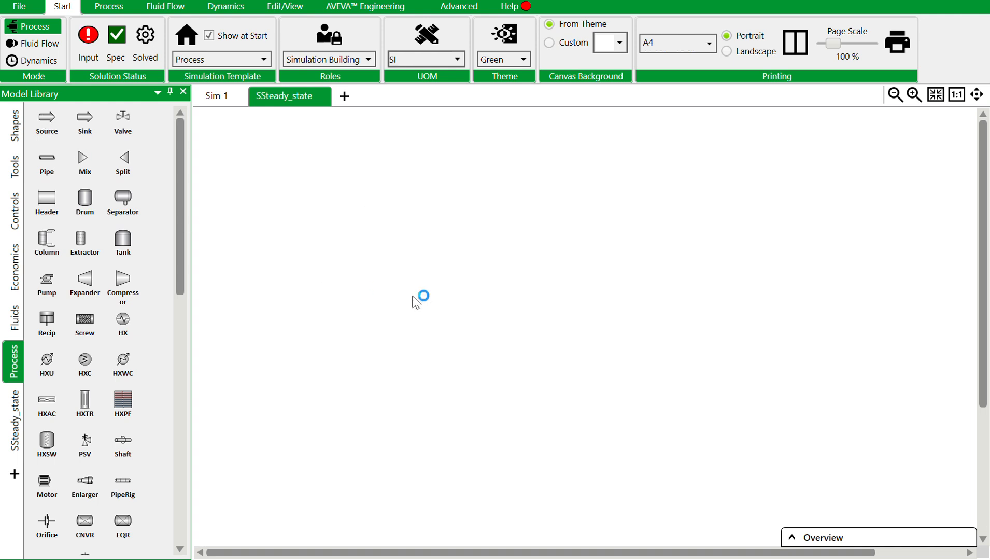
pyautogui.moveTo(116, 124); pyautogui.dragTo(531, 301)
pyautogui.moveTo(85, 118); pyautogui.dragTo(671, 301)
# Connect SRC1 to XV1 and XV1 to SNK1 with streams, aligning the source and sink with the valve.
pyautogui.moveTo(433, 297); pyautogui.dragTo(520, 304)
pyautogui.click(409, 302)
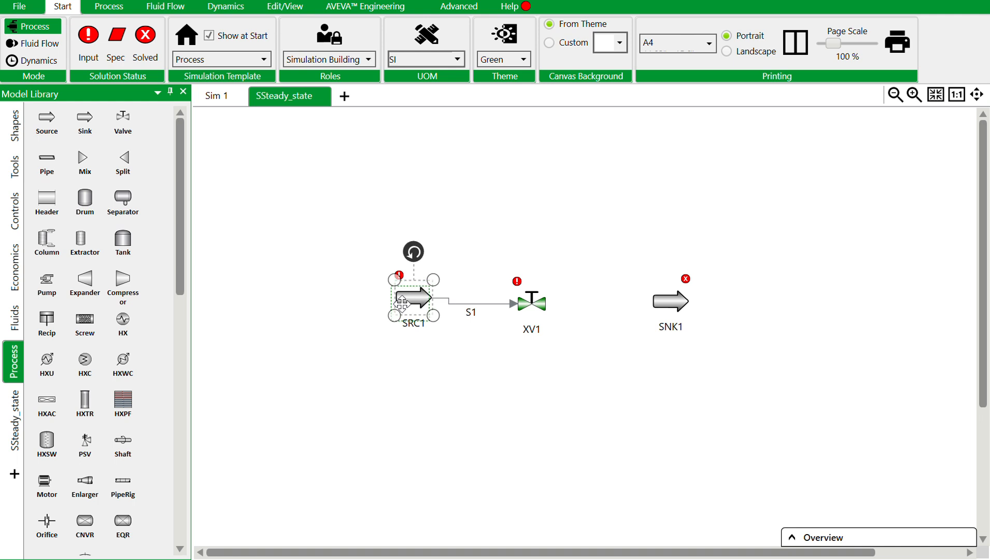
pyautogui.moveTo(545, 304); pyautogui.dragTo(654, 300)
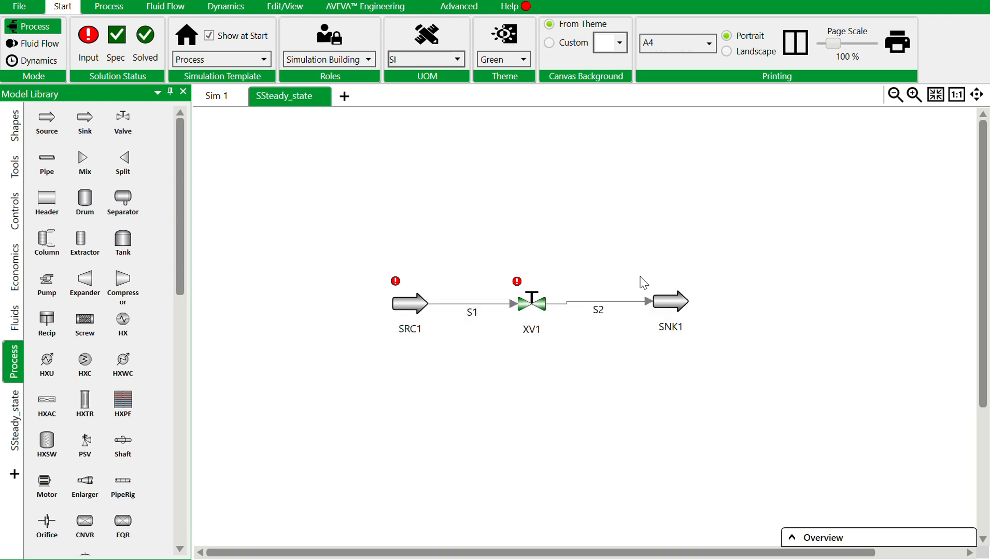
pyautogui.moveTo(670, 301); pyautogui.dragTo(674, 303)
# Set SRC1's fluid type to CWLib.CoolingWater and its composition basis to Mass.
pyautogui.doubleClick(404, 304)
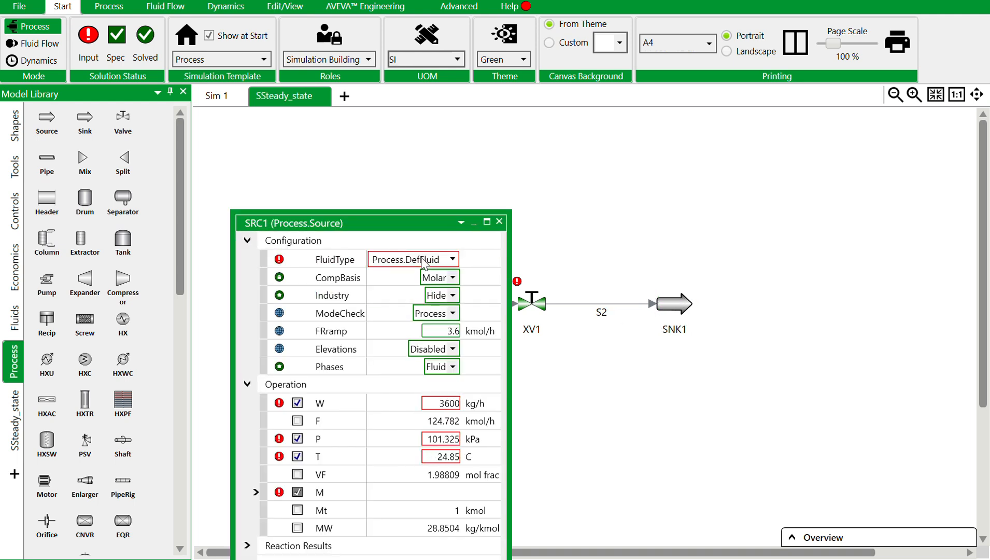
pyautogui.click(453, 260)
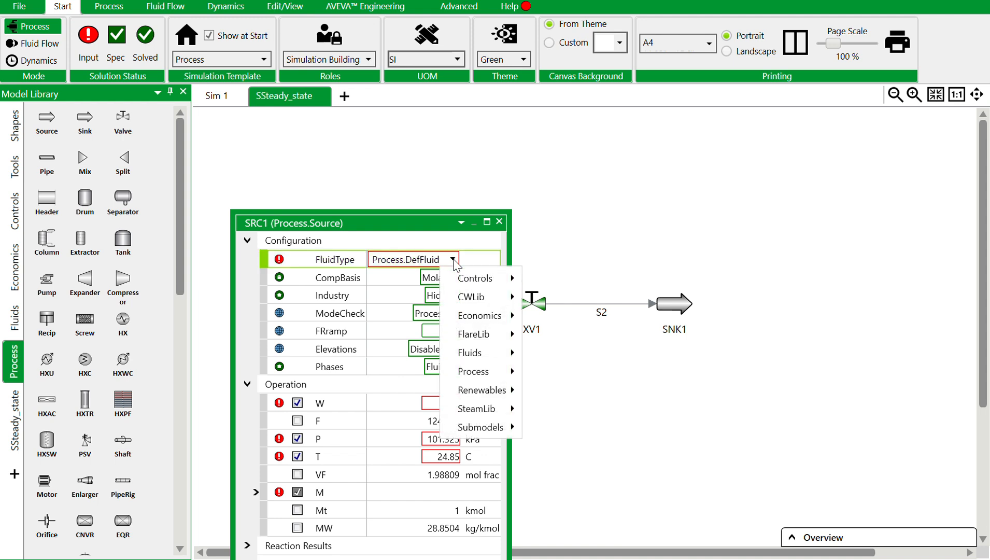
pyautogui.moveTo(500, 296)
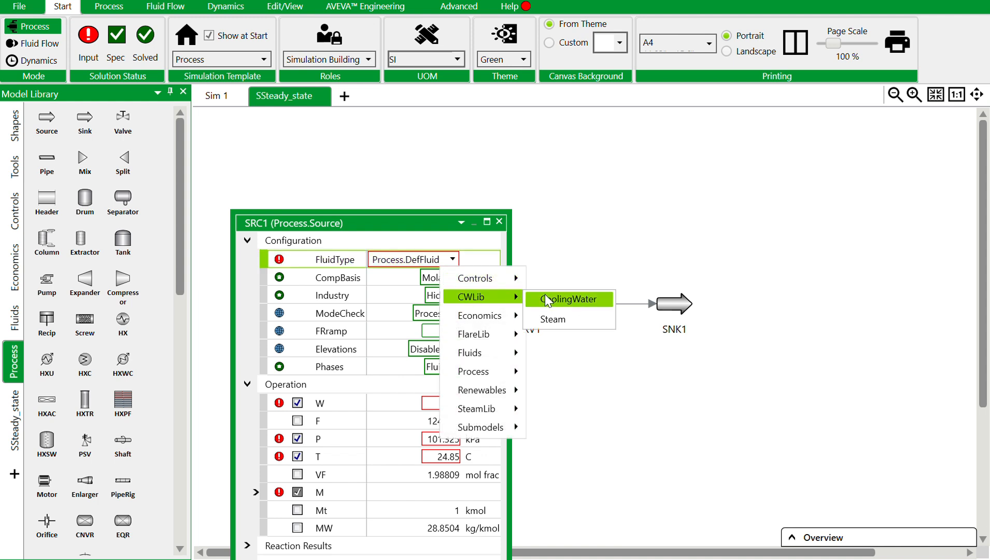
pyautogui.click(547, 300)
pyautogui.click(472, 278)
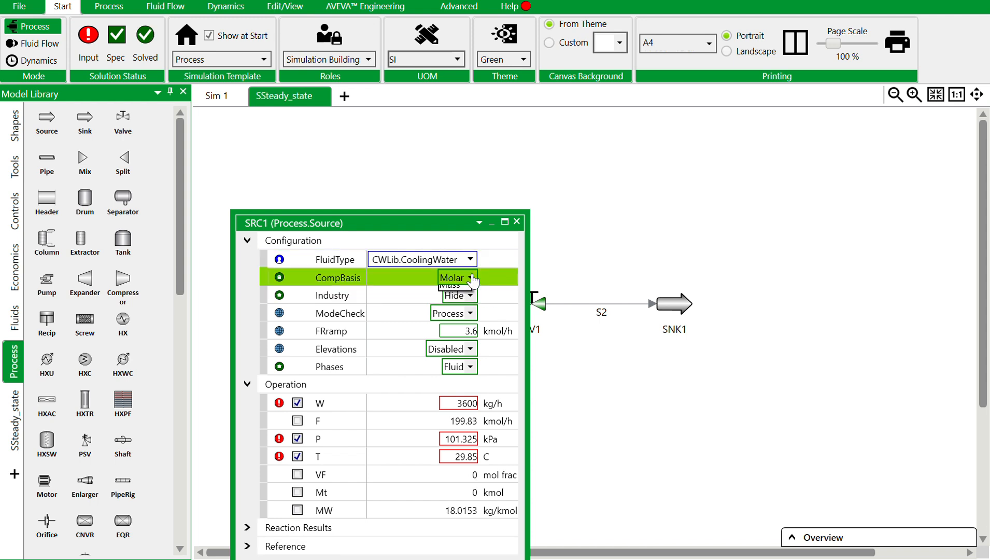
pyautogui.click(455, 288)
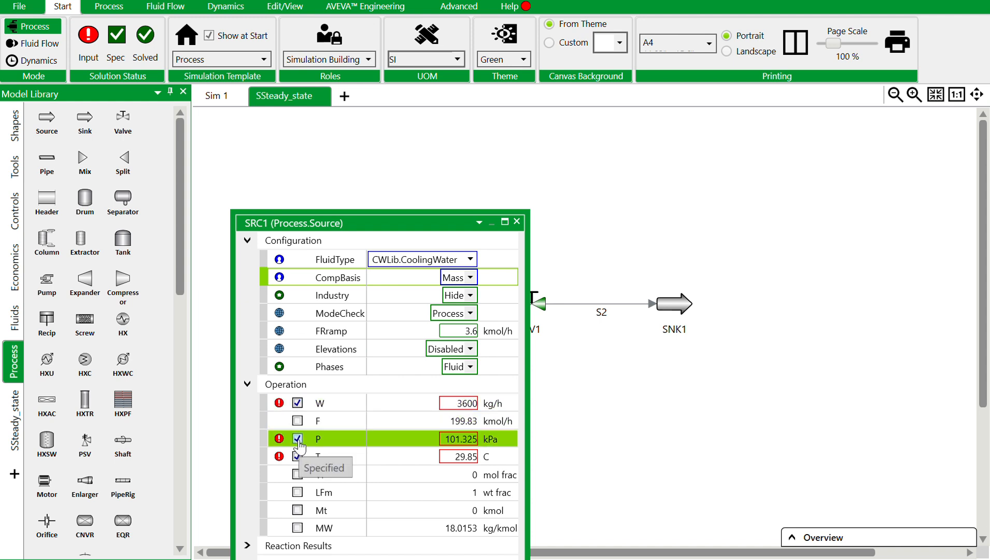
# Set SRC1's mass flow W to 15000 kg/h.
pyautogui.click(453, 405)
pyautogui.write('1')
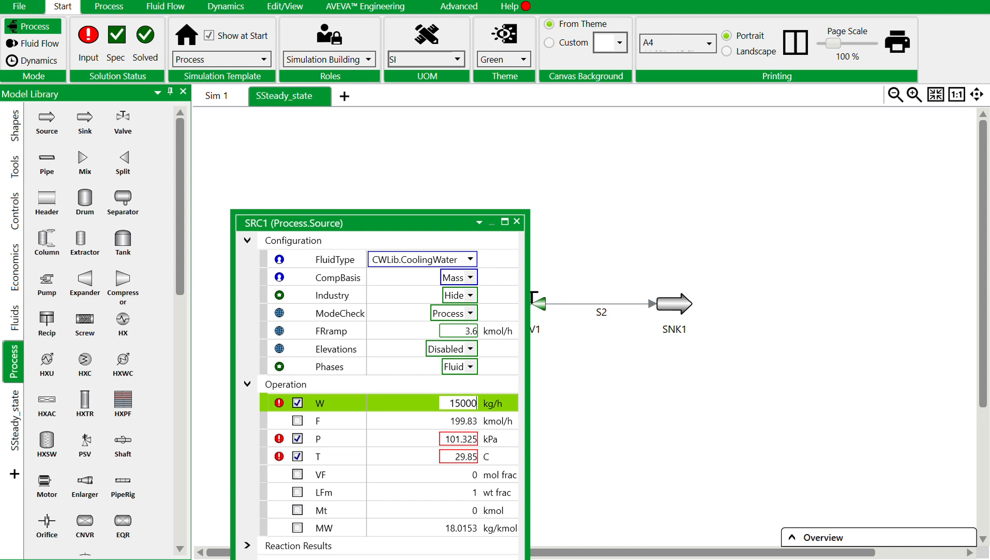
pyautogui.write('5000')
pyautogui.press('Return')
# Change SRC1's pressure unit to bar and set the pressure P to 3 bar.
pyautogui.click(471, 439)
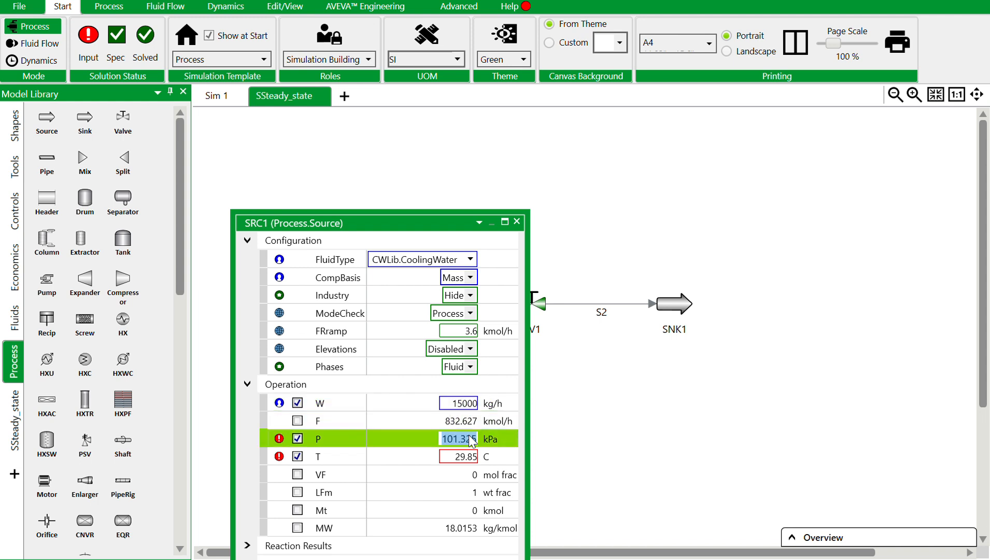
pyautogui.click(511, 439)
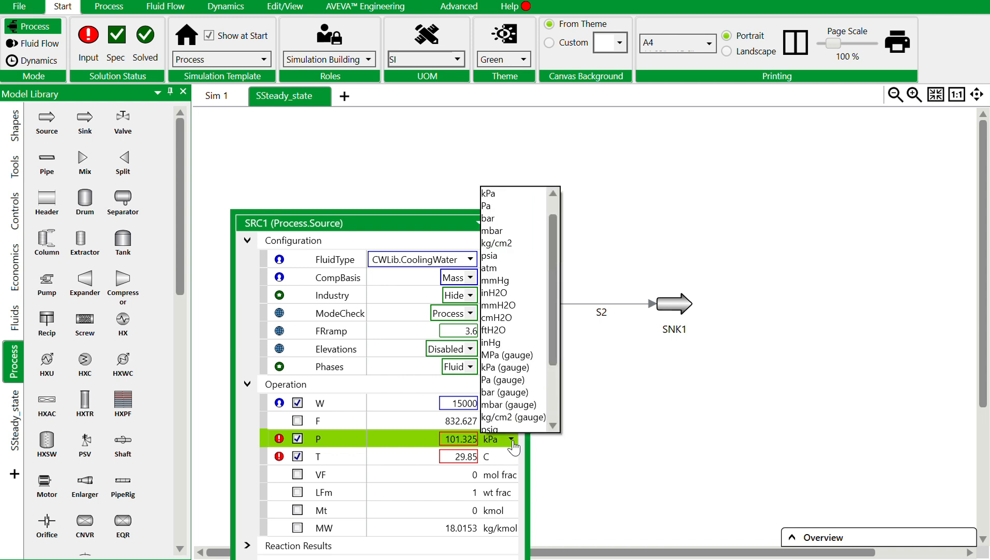
pyautogui.click(509, 215)
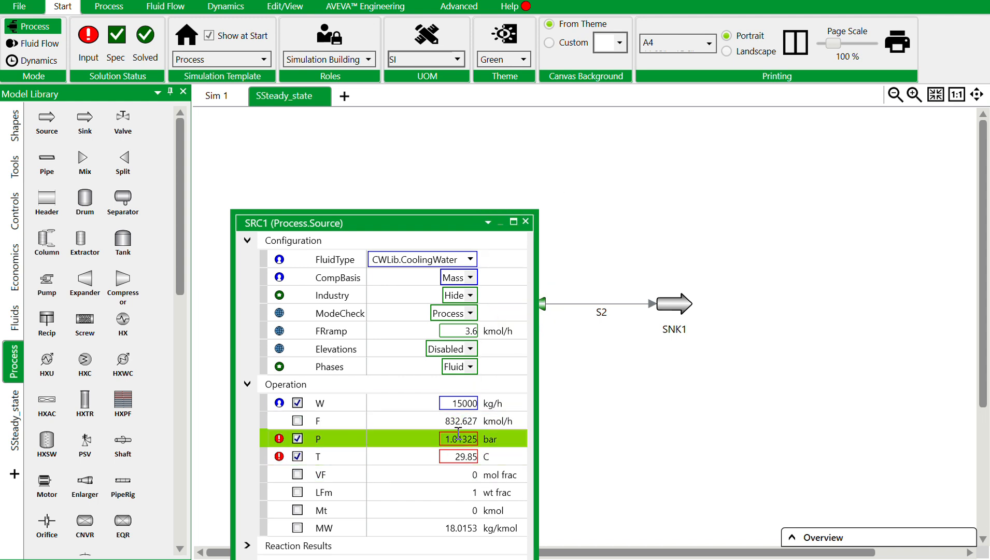
pyautogui.write('3')
pyautogui.press('Return')
# Set SRC1's temperature T to 30 C, collapse its Operation and Configuration sections and close its window.
pyautogui.click(476, 456)
pyautogui.click(467, 458)
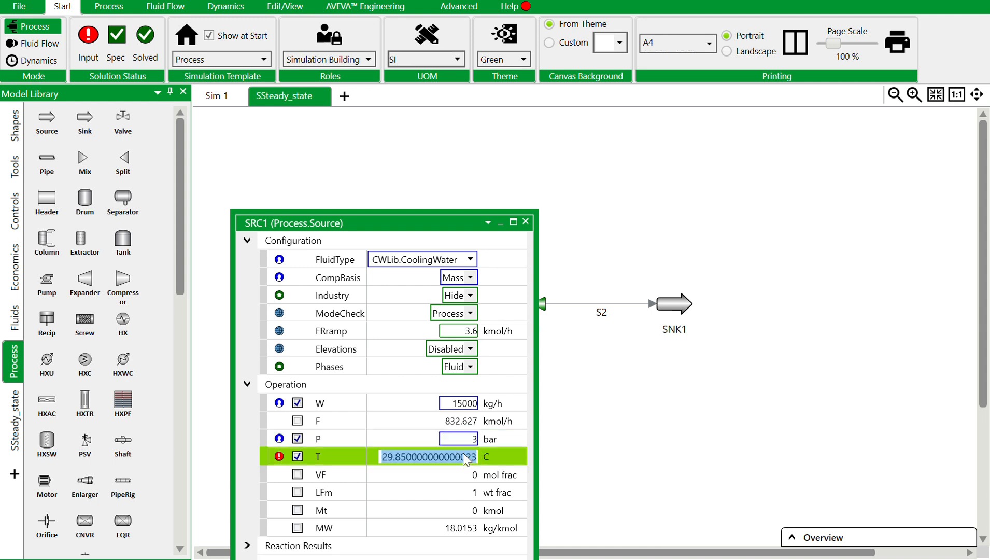
pyautogui.write('30')
pyautogui.press('Return')
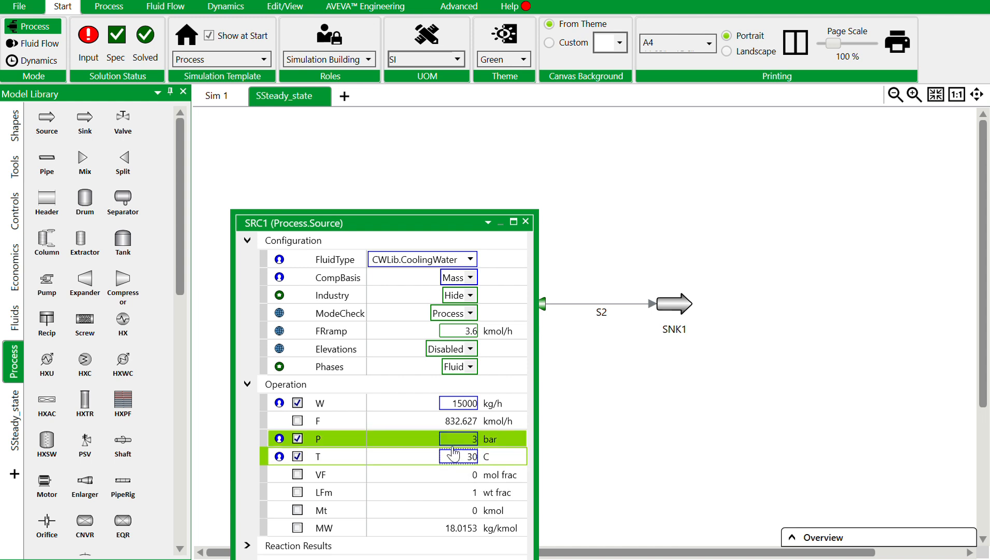
pyautogui.click(248, 384)
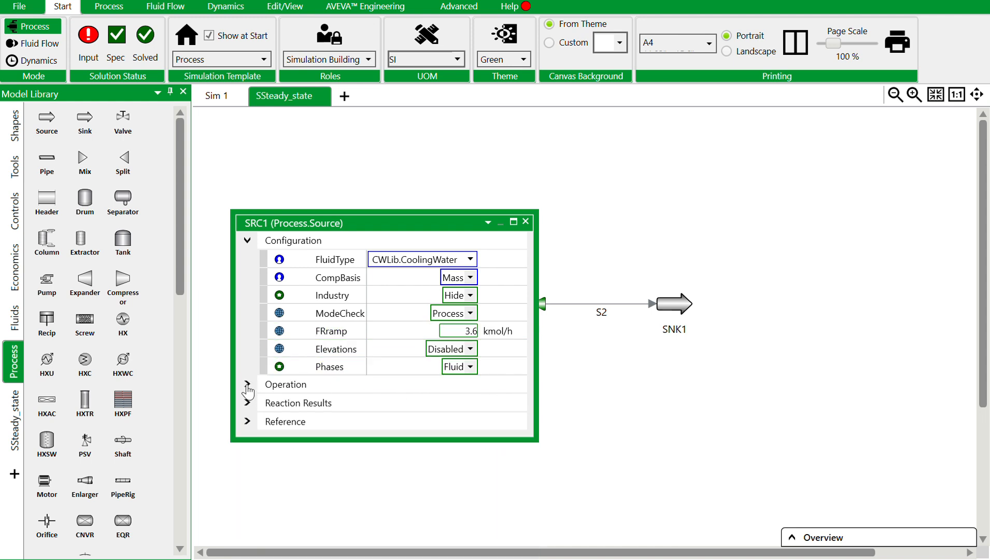
pyautogui.click(247, 240)
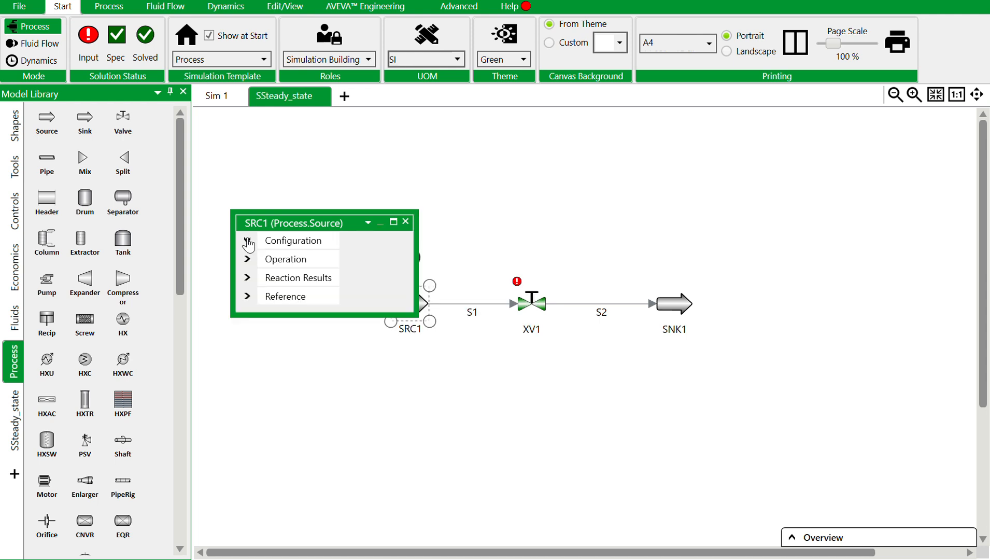
pyautogui.click(407, 223)
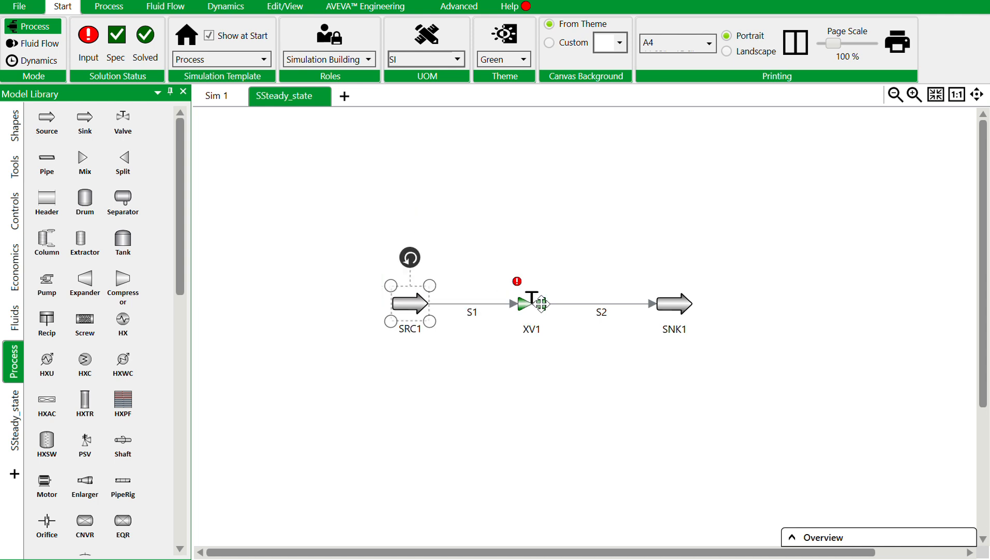
# Expand valve XV1's Valve Data, switch its DP unit to bar and specify a pressure drop of 0.5 bar.
pyautogui.doubleClick(528, 305)
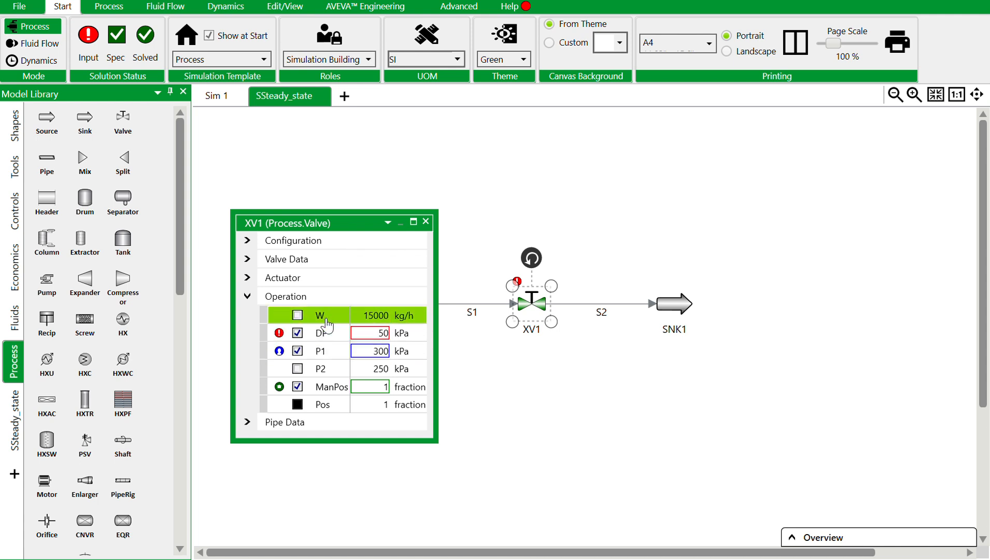
pyautogui.click(243, 261)
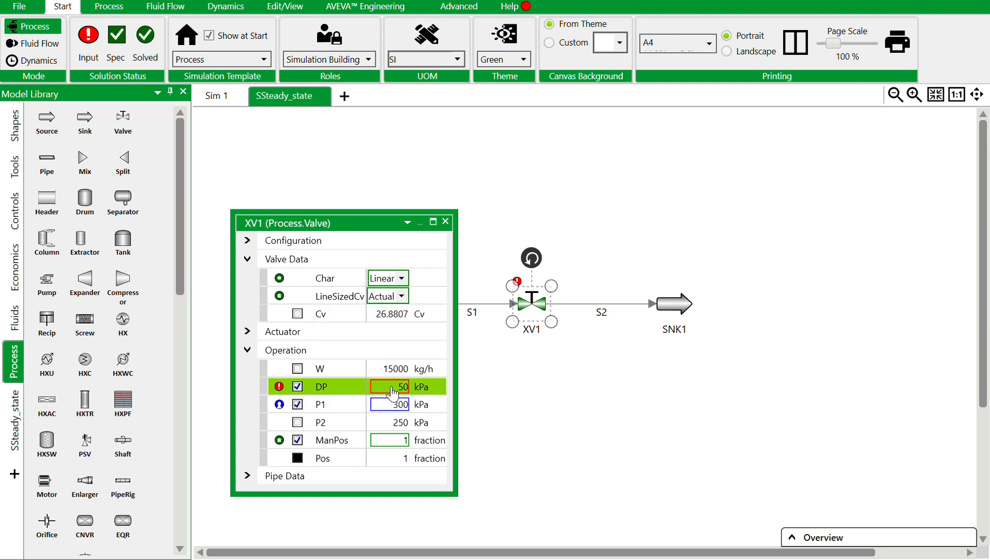
pyautogui.click(430, 387)
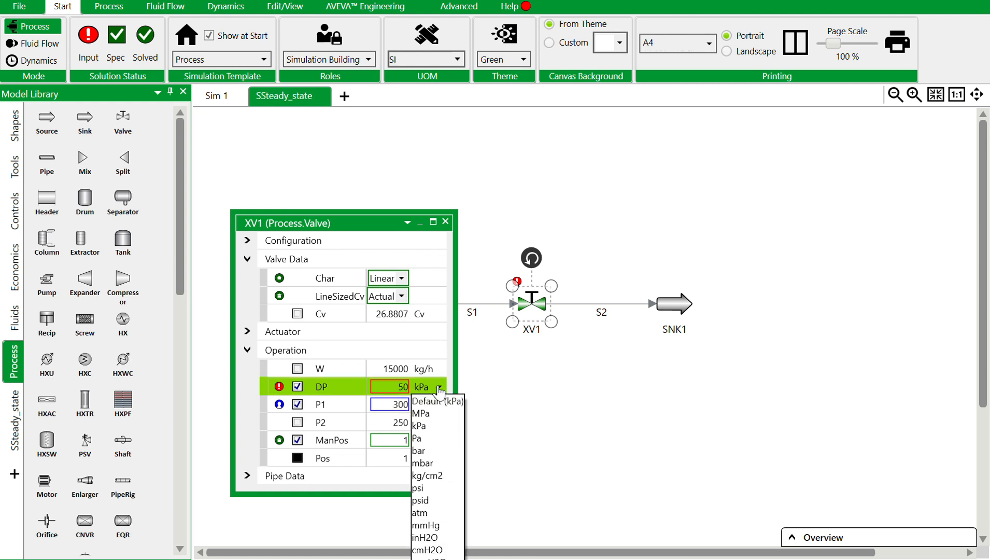
pyautogui.click(437, 451)
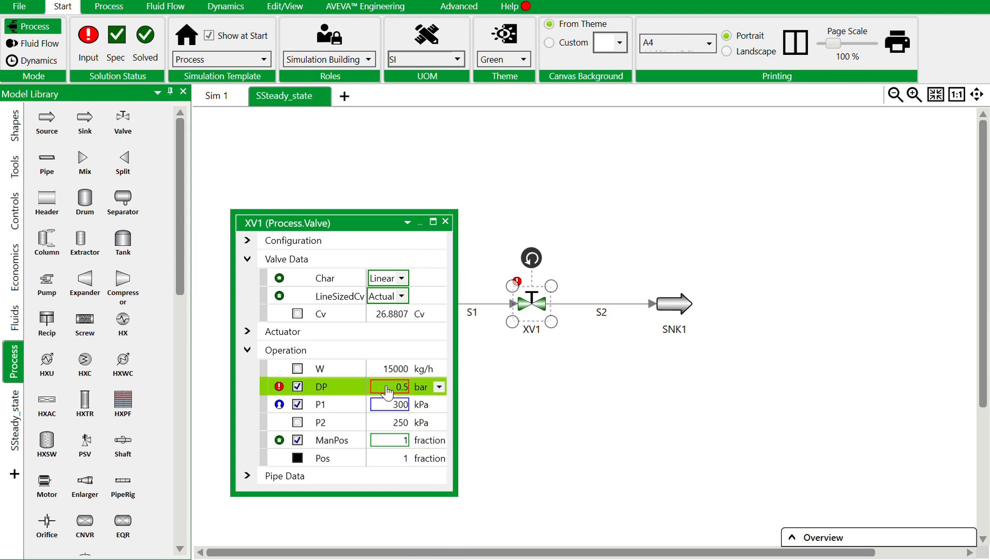
pyautogui.click(386, 386)
pyautogui.press('Return')
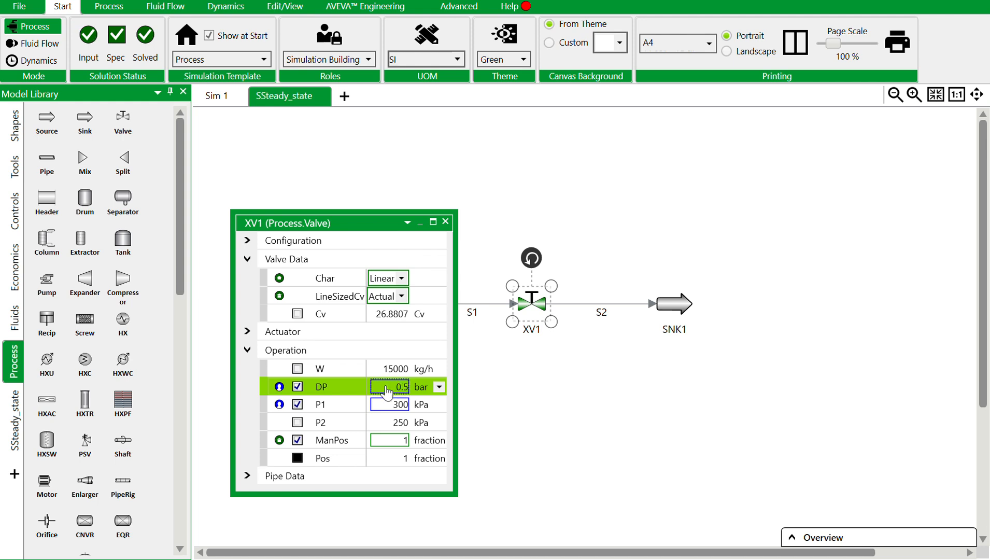
# Show XV1's Cv and DP as variable read-outs on the flowsheet above the valve.
pyautogui.click(246, 261)
pyautogui.click(248, 263)
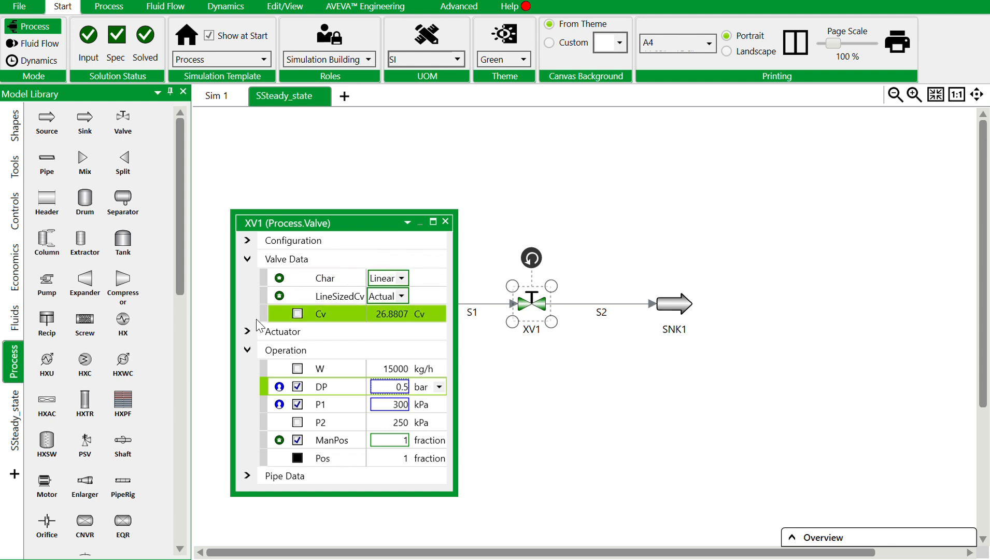
pyautogui.moveTo(487, 215); pyautogui.dragTo(534, 204)
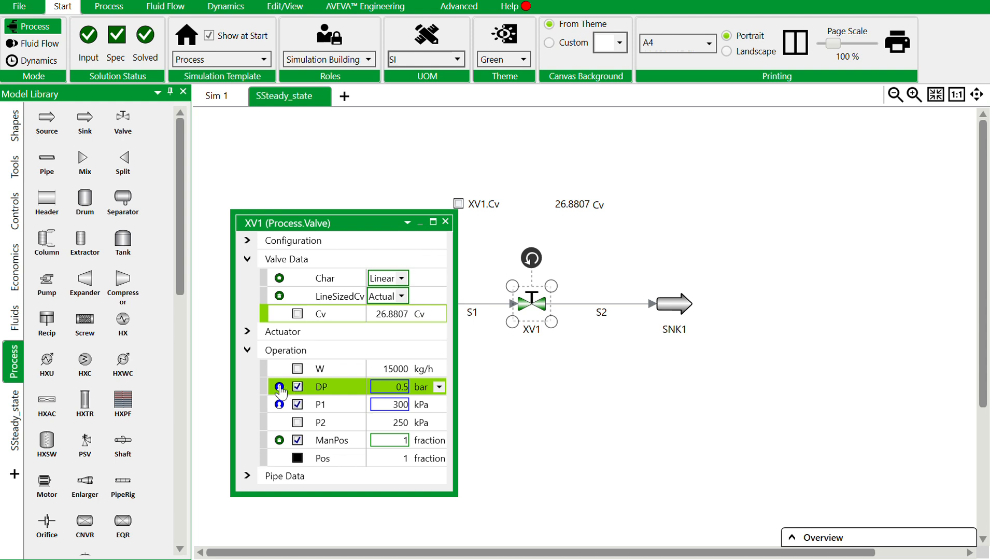
pyautogui.moveTo(270, 394); pyautogui.dragTo(476, 167)
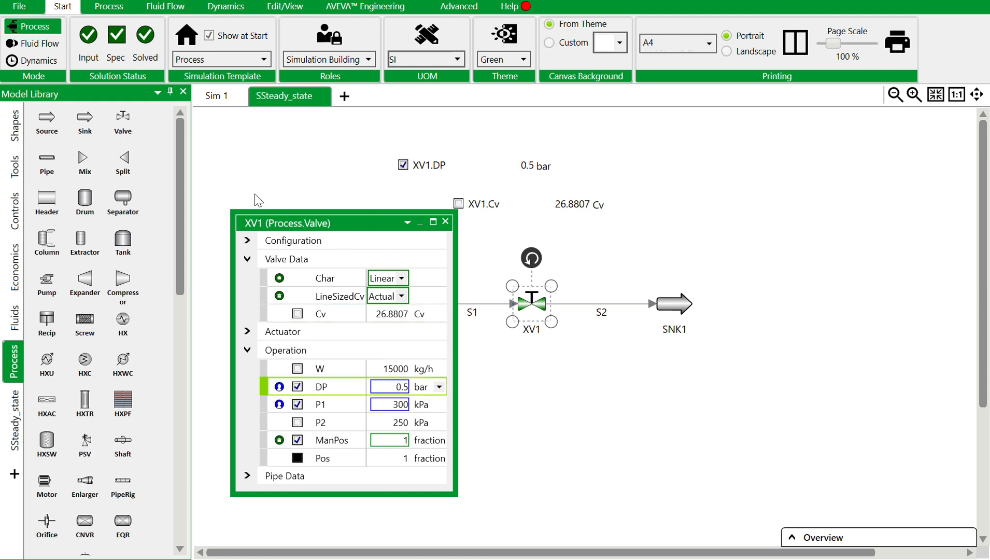
# Switch the unit of XV1's inlet pressure P1 to bar.
pyautogui.click(439, 404)
pyautogui.click(419, 160)
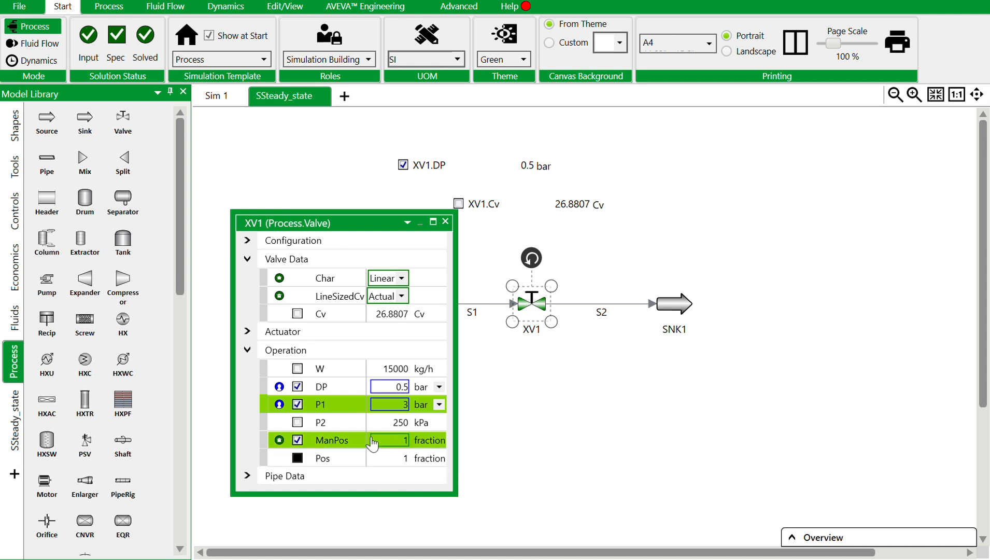
# Add XV1's ManPos read-out to the flowsheet, close the valve's window and position the read-out just above the valve.
pyautogui.moveTo(273, 446); pyautogui.dragTo(457, 173)
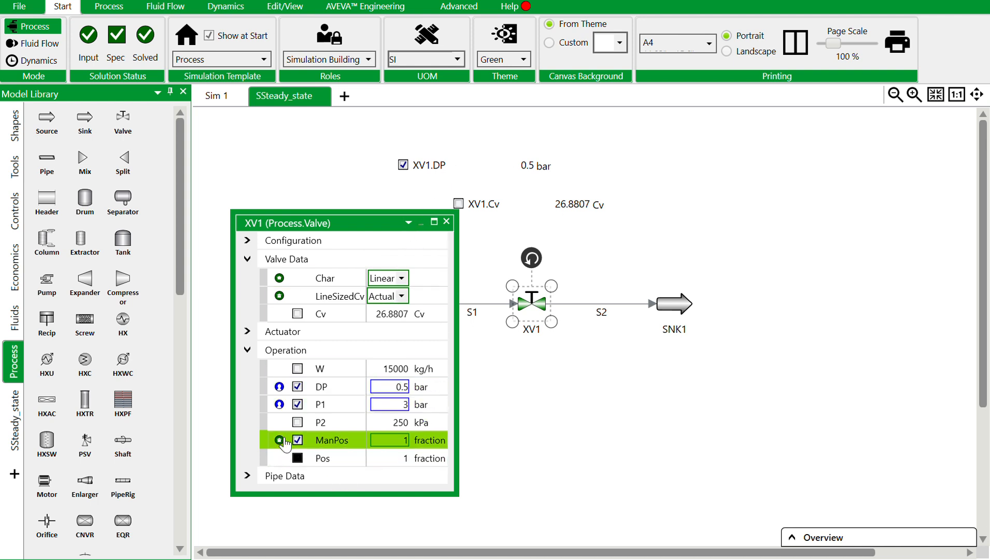
pyautogui.moveTo(288, 444); pyautogui.dragTo(594, 228)
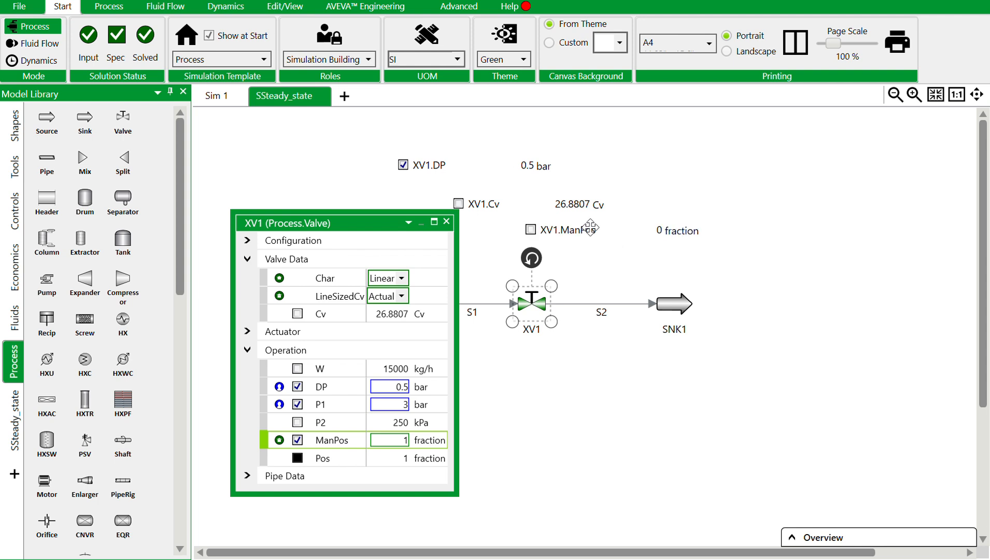
pyautogui.click(447, 221)
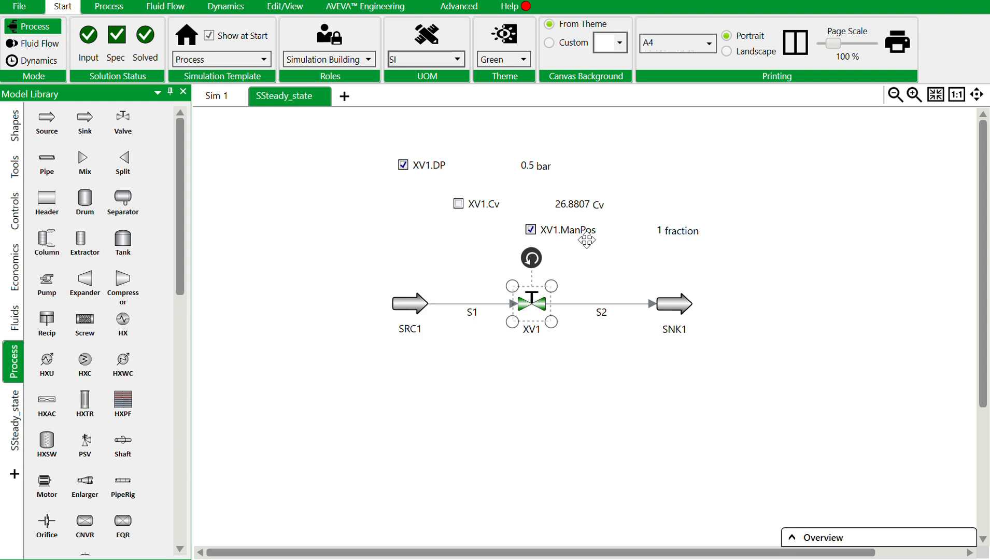
pyautogui.moveTo(539, 223); pyautogui.dragTo(503, 252)
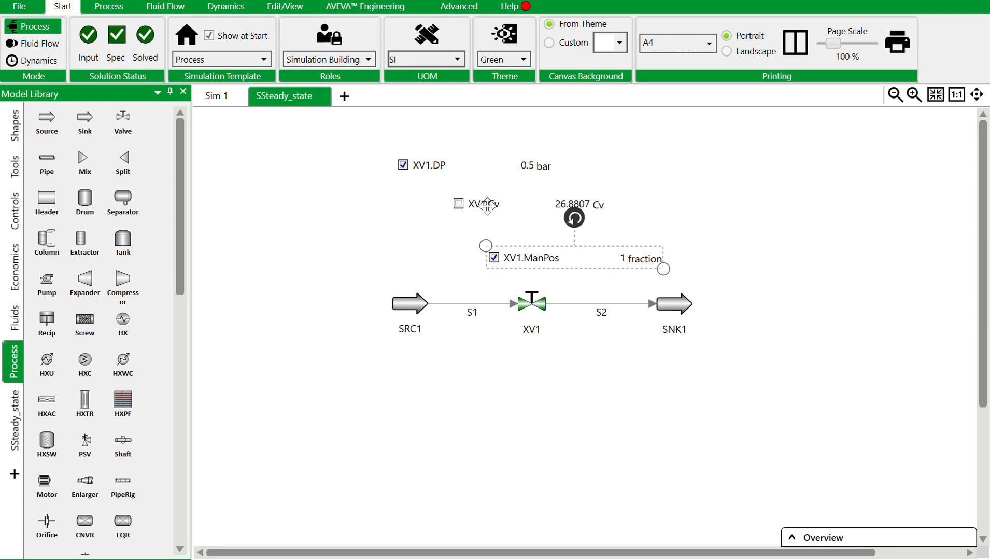
# Stack XV1's Cv and DP read-outs above its ManPos read-out over the valve.
pyautogui.moveTo(488, 206); pyautogui.dragTo(522, 236)
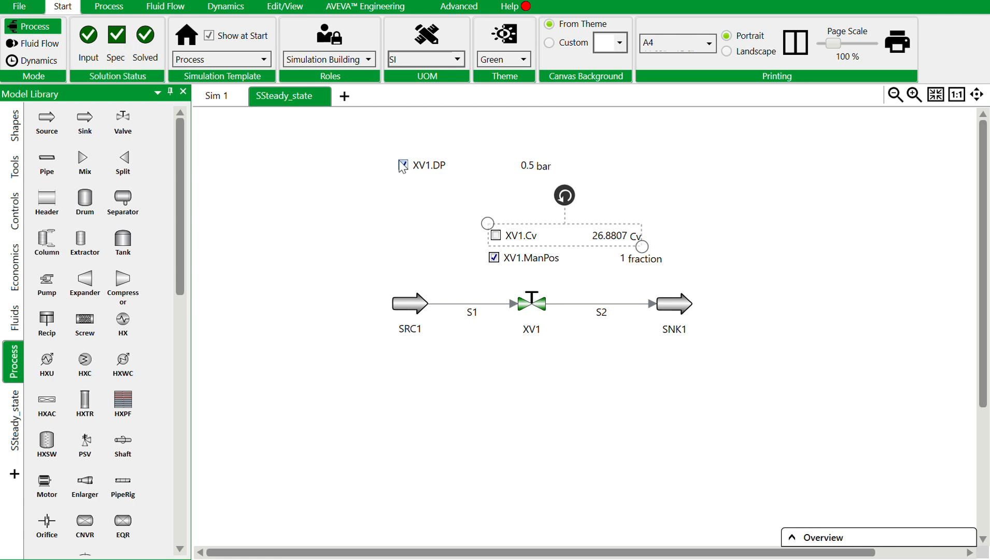
pyautogui.moveTo(421, 166); pyautogui.dragTo(513, 211)
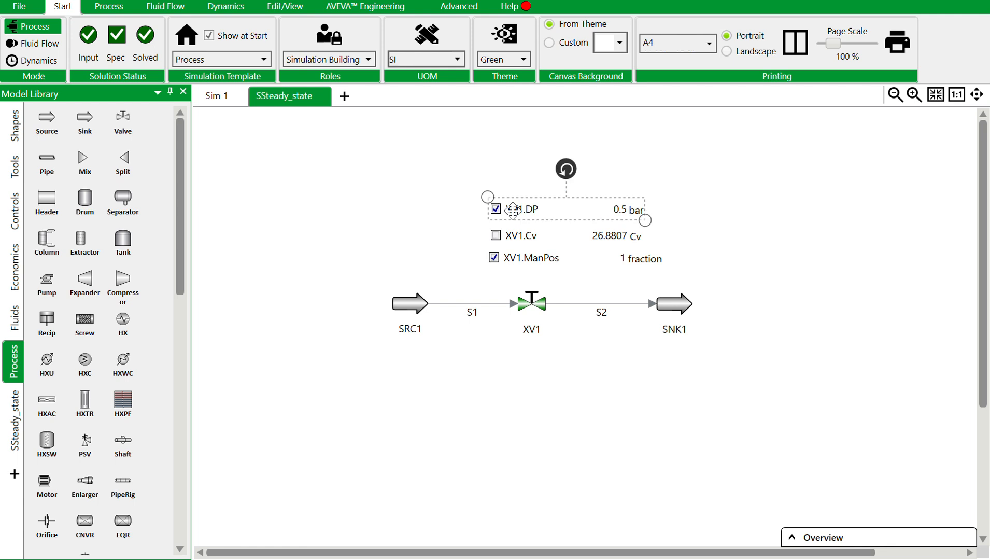
pyautogui.click(505, 354)
# Show source SRC1's mass flow W as a read-out below the source and close its window.
pyautogui.doubleClick(404, 311)
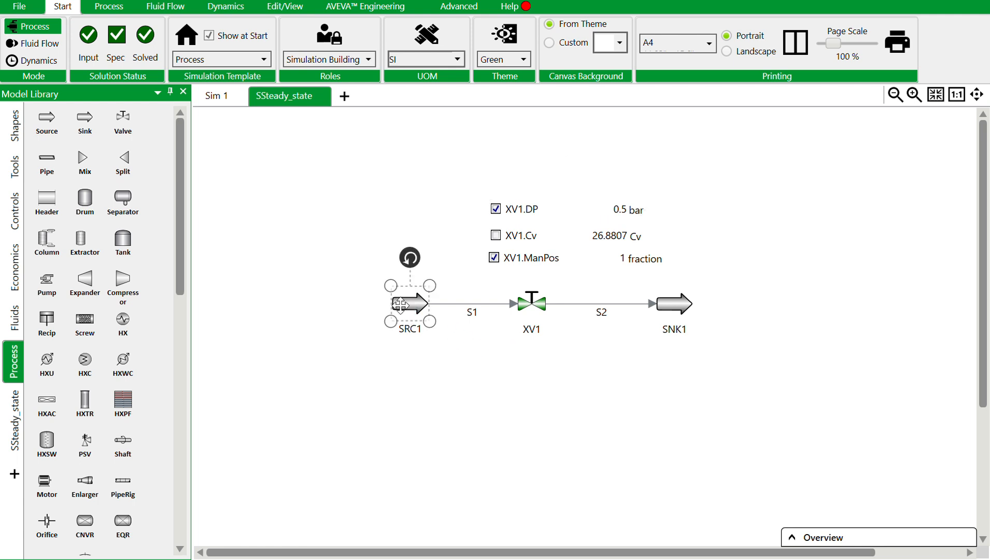
pyautogui.moveTo(316, 394); pyautogui.dragTo(311, 356)
pyautogui.click(517, 222)
# Rename source SRC1 as Feed.
pyautogui.doubleClick(406, 332)
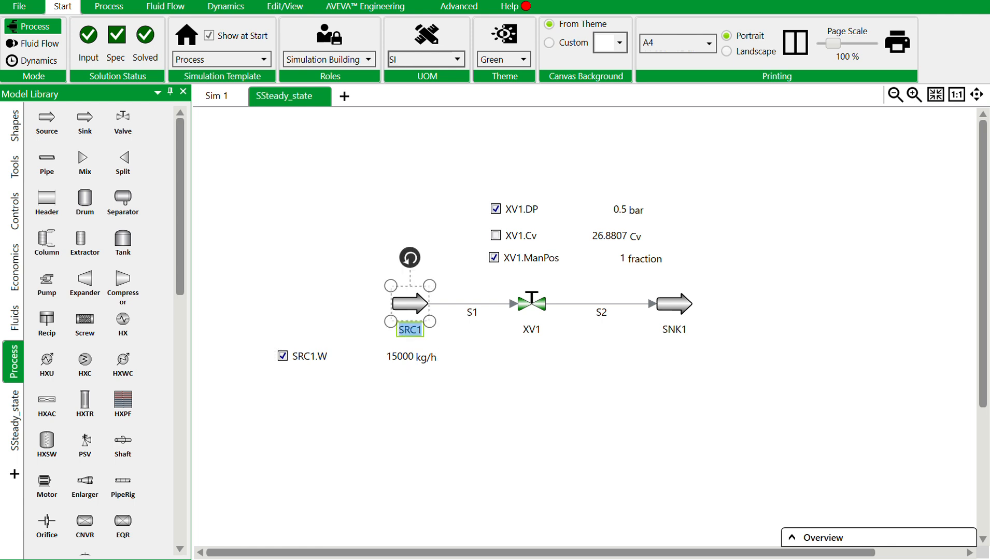
pyautogui.write('Feed')
pyautogui.press('Return')
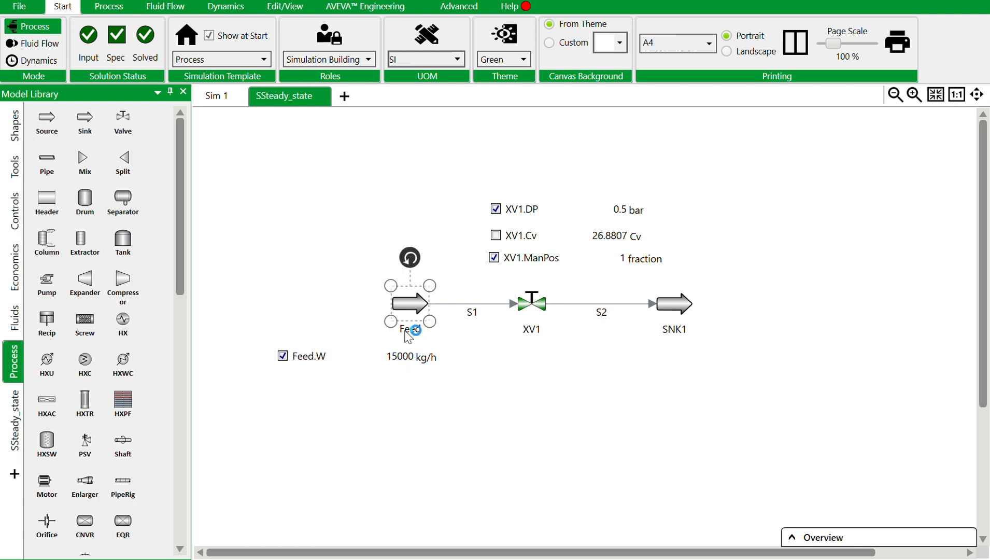
# Rename valve XV1 as Control_vakve.
pyautogui.doubleClick(534, 331)
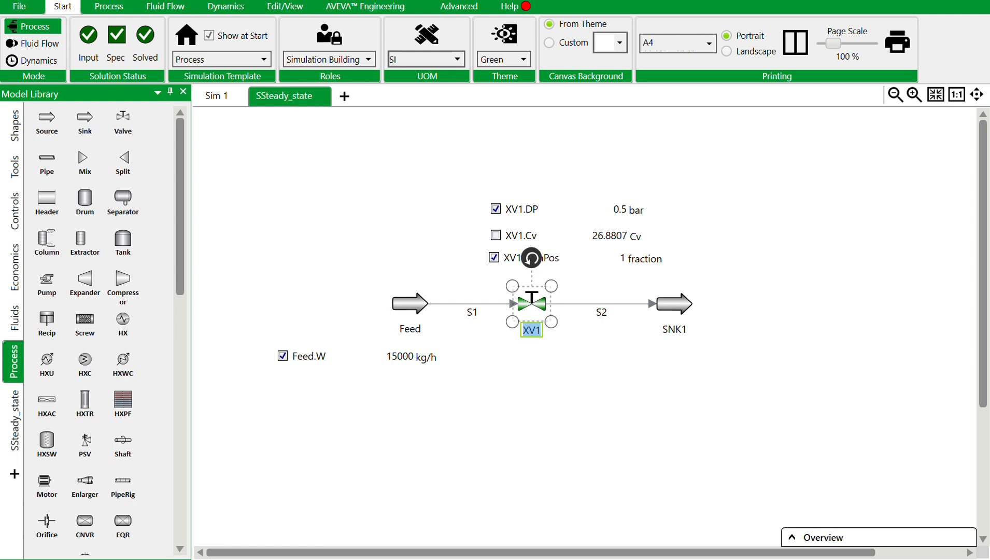
pyautogui.write('Control')
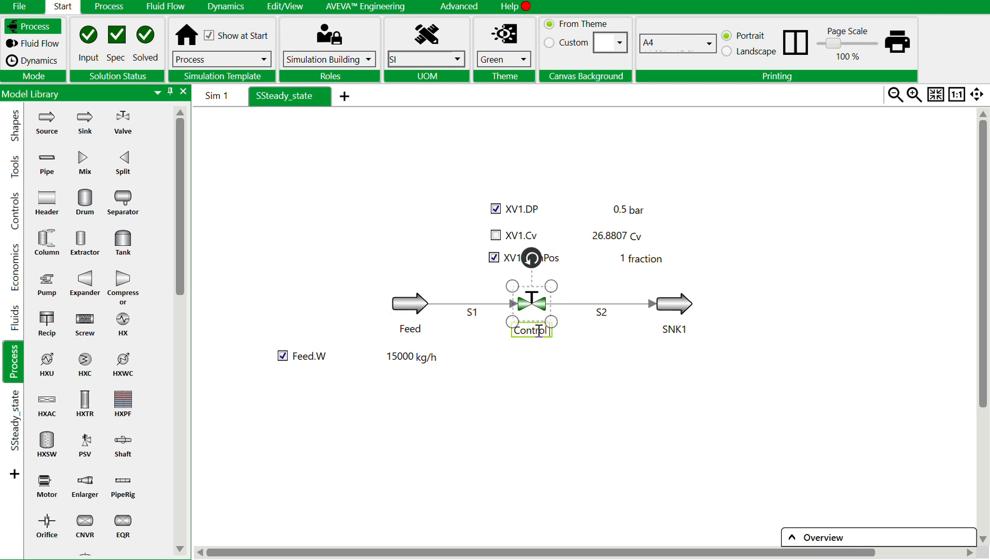
pyautogui.press('BackSpace')
pyautogui.write('_V')
pyautogui.press('BackSpace')
pyautogui.write('vakve')
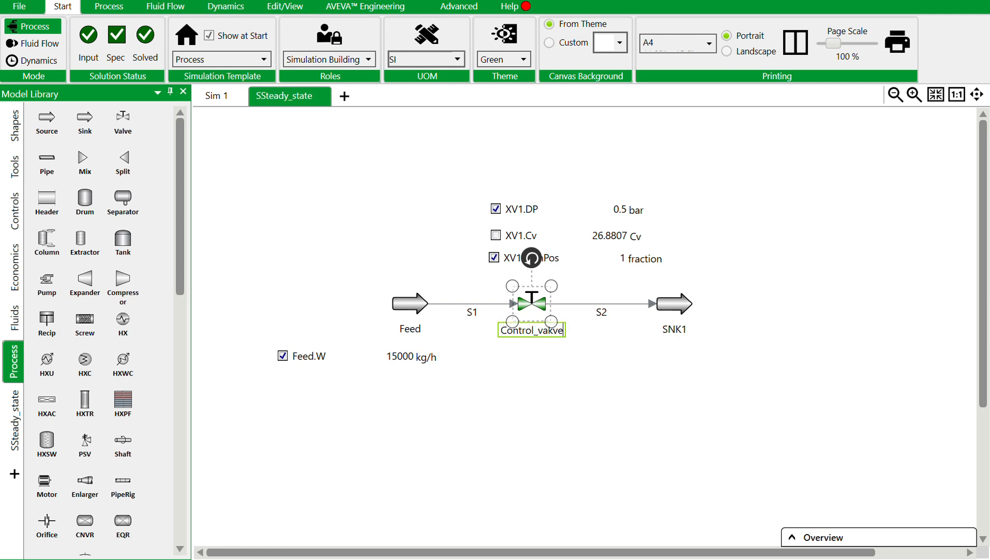
pyautogui.press('Return')
# Rename sink SNK1 as Out.
pyautogui.click(681, 325)
pyautogui.click(682, 327)
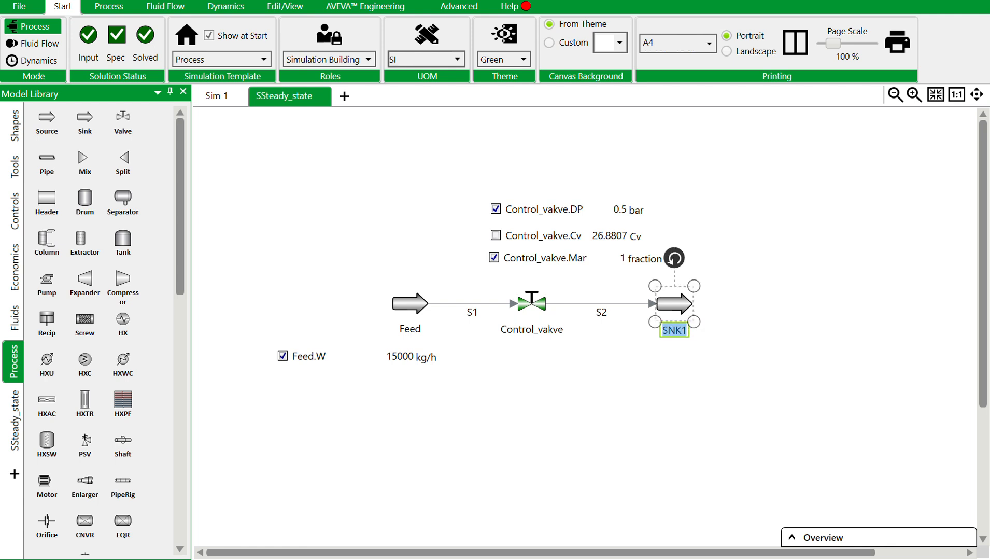
pyautogui.write('Out')
pyautogui.press('Return')
# Correct the spelling of the valve's name to Control_valve.
pyautogui.click(542, 327)
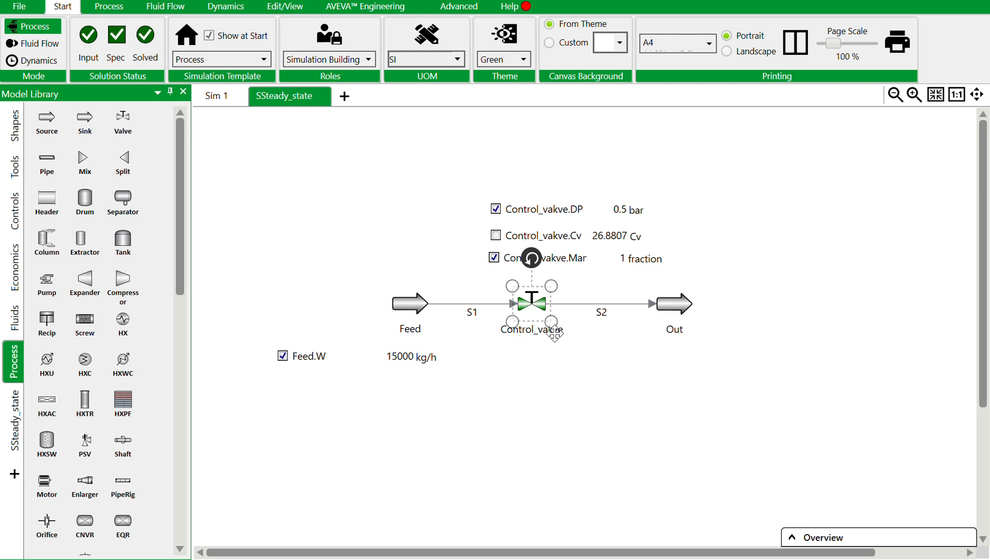
pyautogui.click(540, 331)
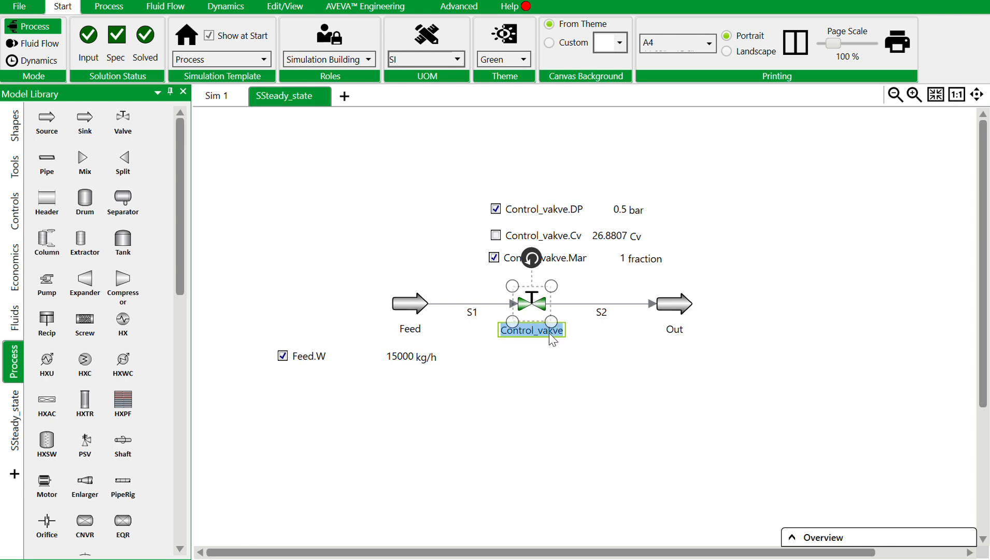
pyautogui.click(550, 331)
pyautogui.press('BackSpace')
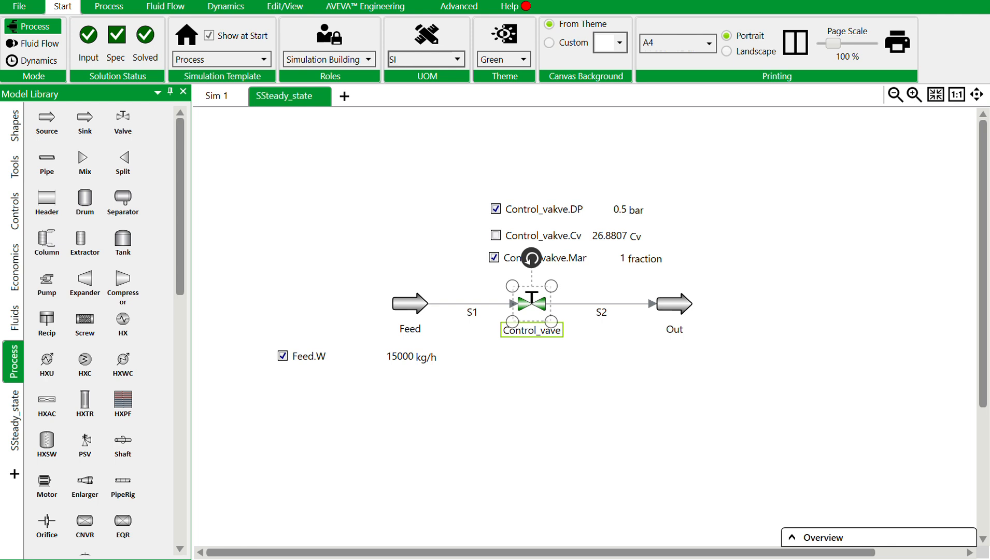
pyautogui.write('l')
pyautogui.click(522, 381)
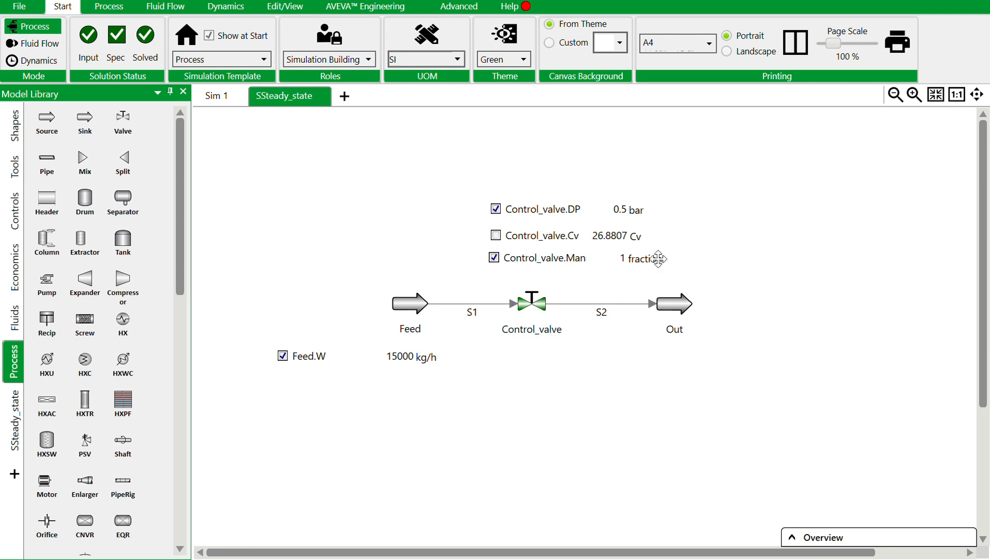
# Switch the unit of sink Out's flow Q to m3/h and show Q as a read-out below the sink.
pyautogui.doubleClick(671, 300)
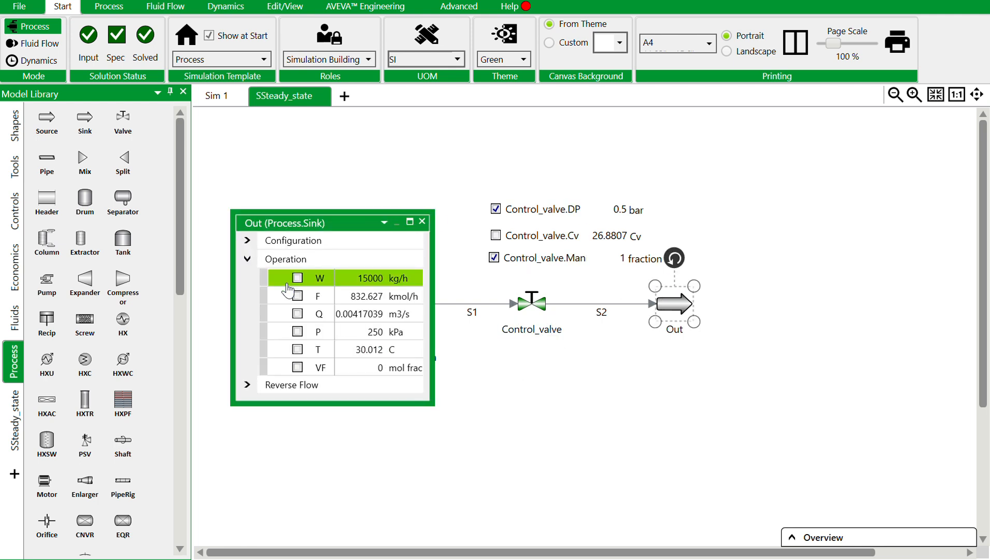
pyautogui.click(417, 314)
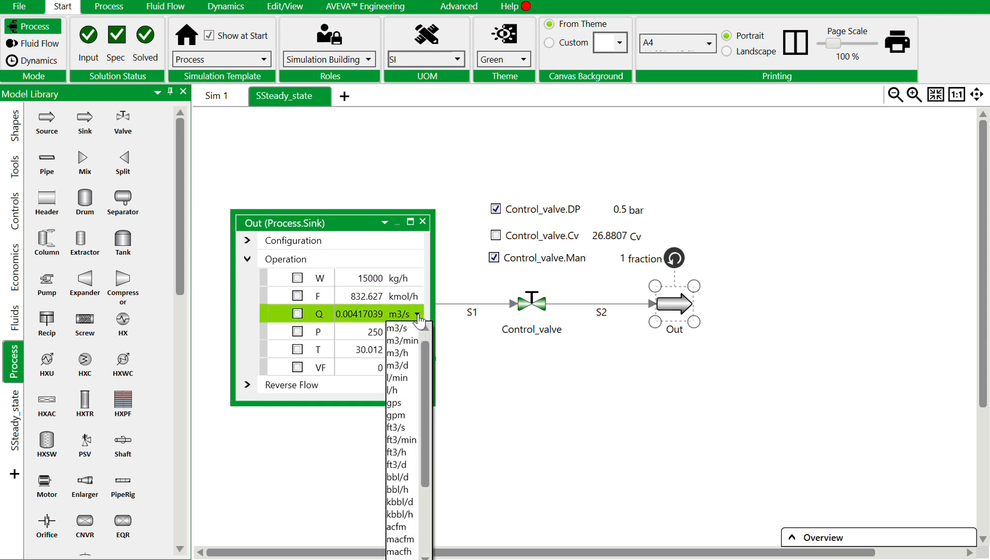
pyautogui.click(410, 353)
pyautogui.moveTo(282, 323); pyautogui.dragTo(746, 321)
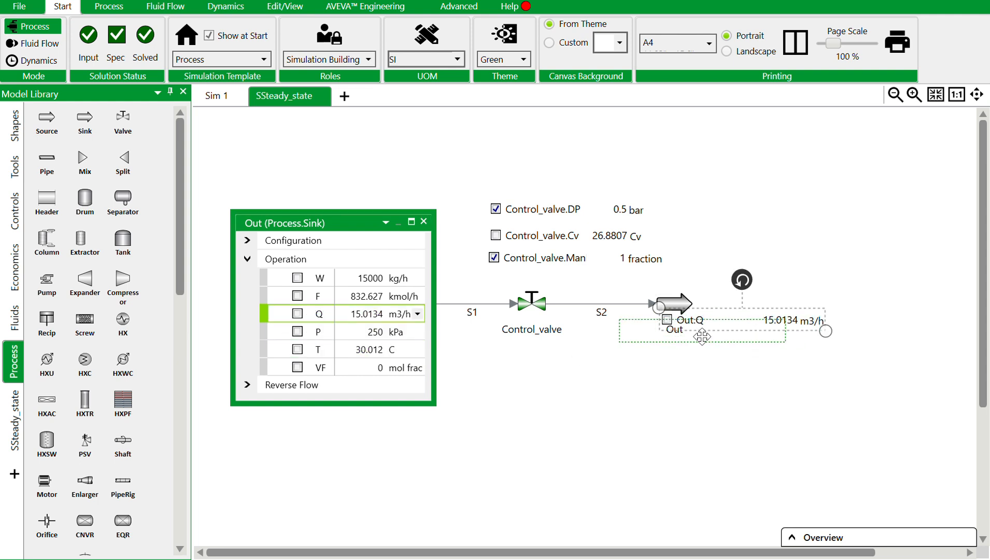
pyautogui.click(424, 222)
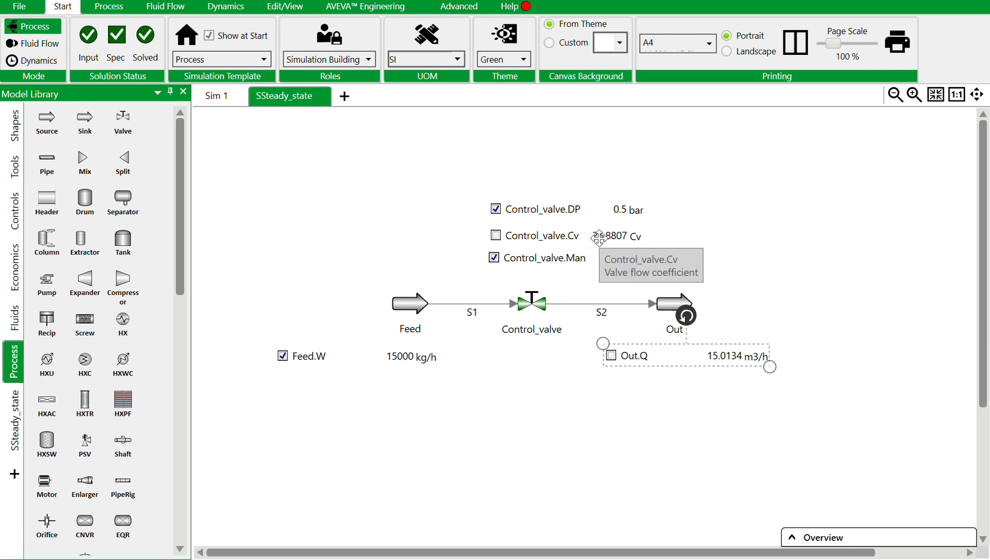
# Set Feed's mass flow W to 25000 kg/h in its flowsheet read-out.
pyautogui.doubleClick(398, 355)
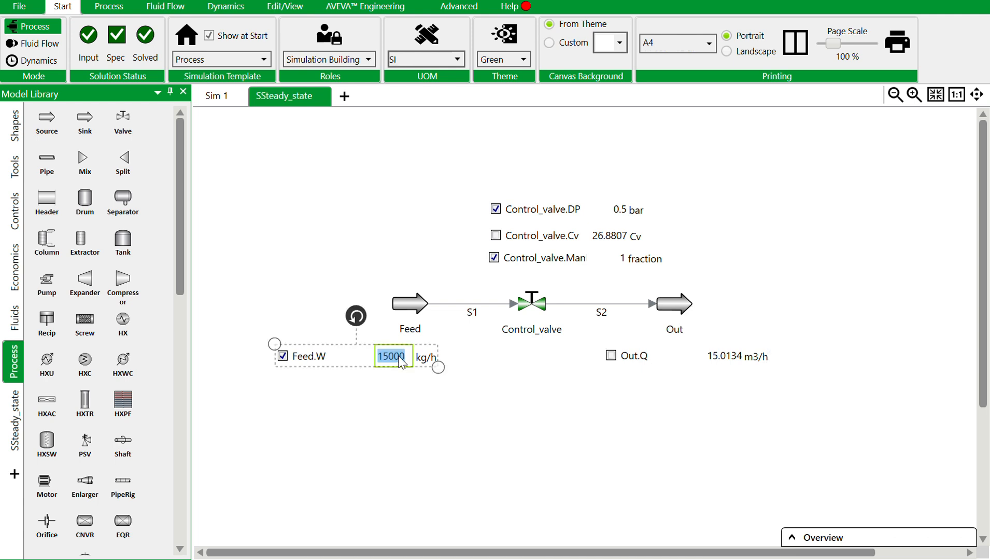
pyautogui.write('25000')
pyautogui.press('Return')
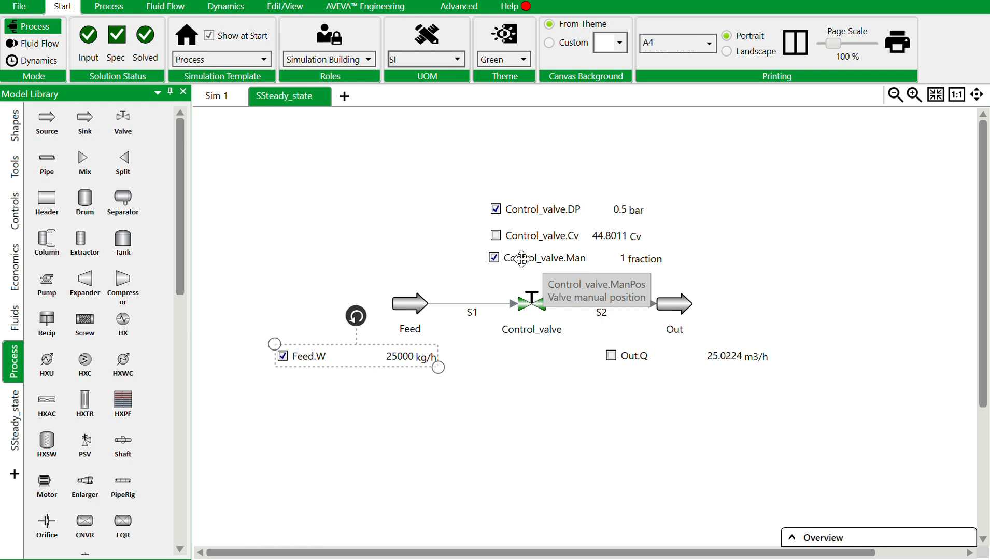
# Set Control_valve's manual position (ManPos) to 0.5 in its flowsheet read-out.
pyautogui.doubleClick(621, 255)
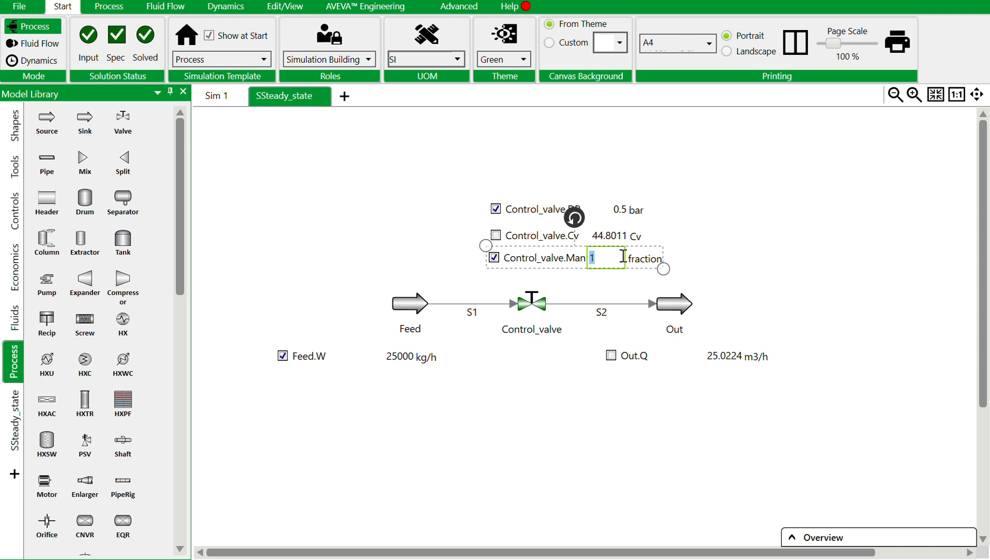
pyautogui.write('0.5')
pyautogui.press('Return')
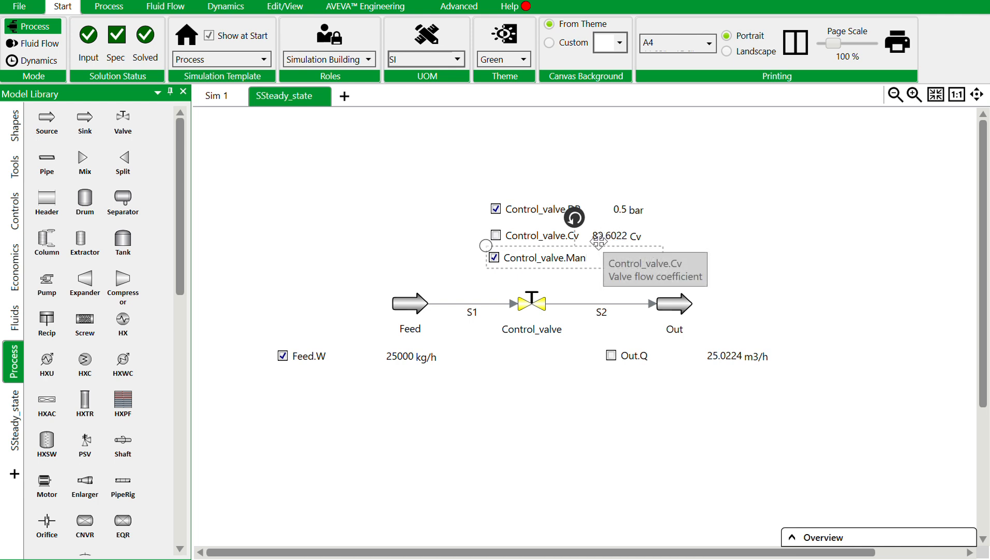
pyautogui.click(537, 394)
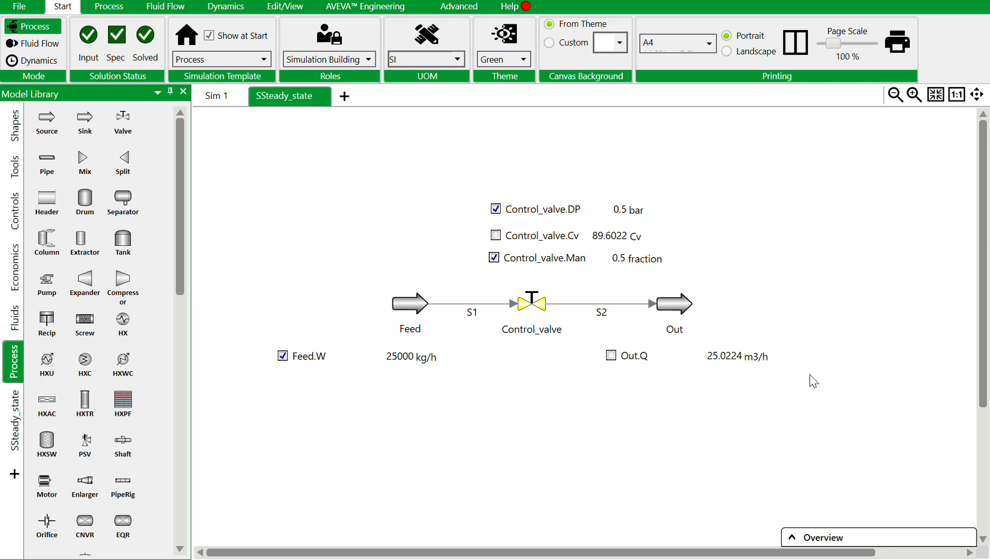
pyautogui.click(618, 258)
pyautogui.click(619, 258)
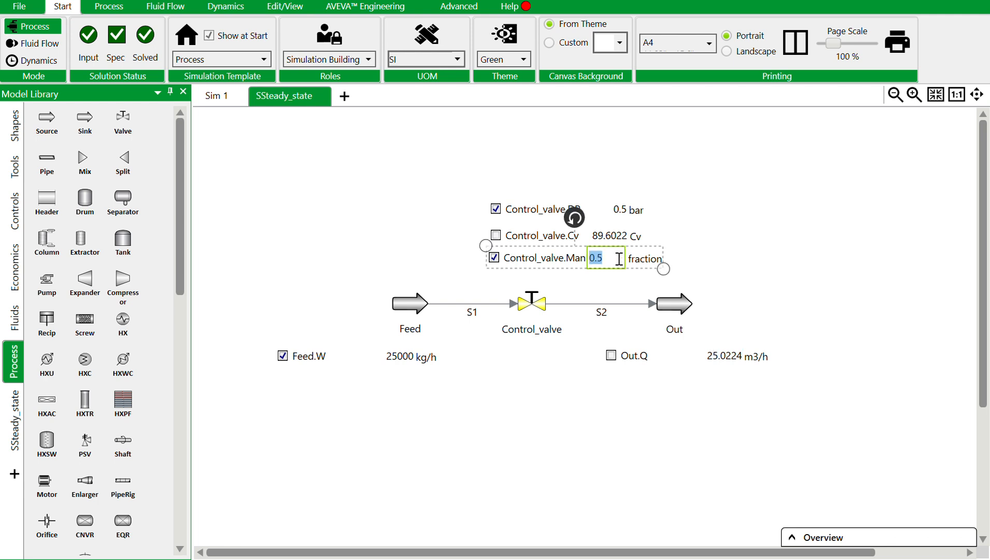
pyautogui.click(710, 246)
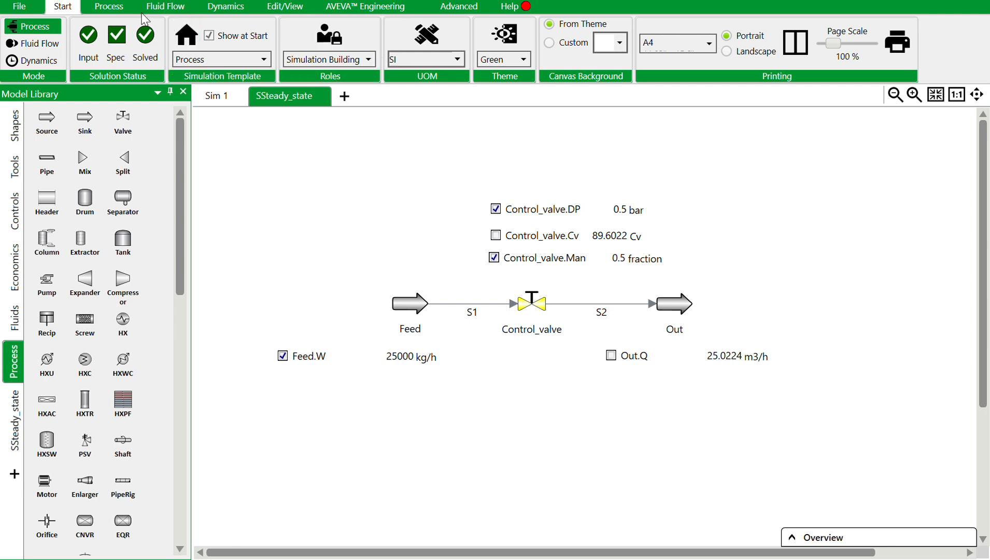
# Save a snapshot of the current process simulation and open the Snapshot Manager.
pyautogui.click(108, 7)
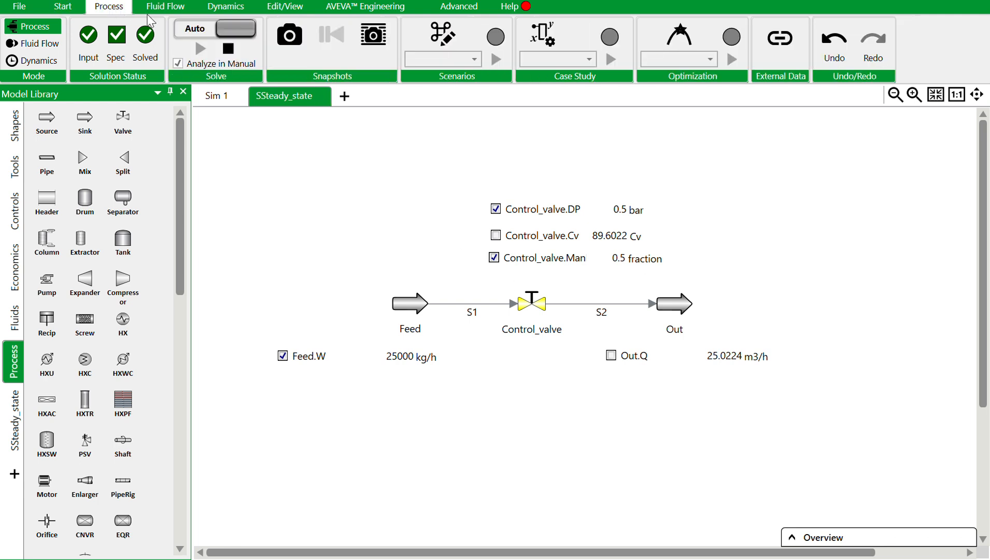
pyautogui.click(290, 36)
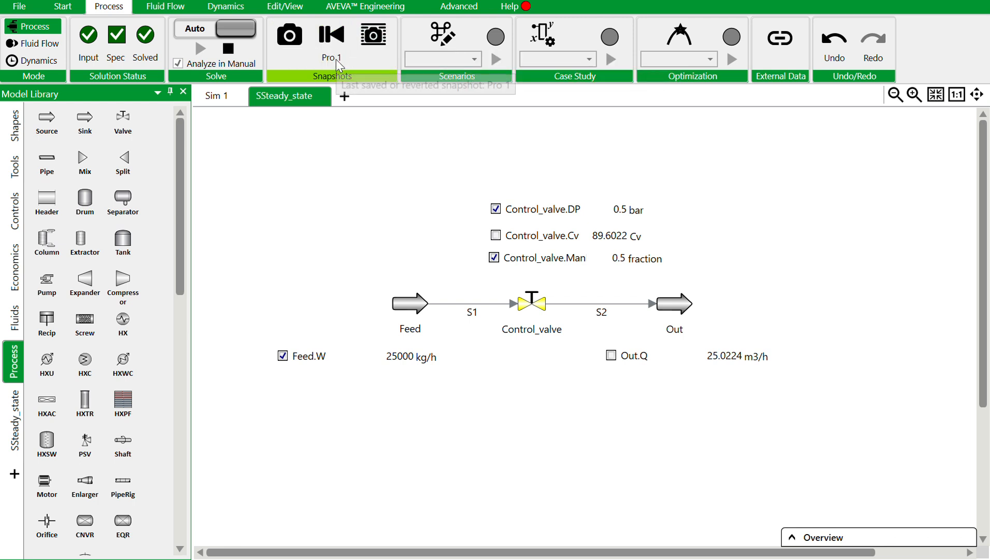
pyautogui.click(371, 43)
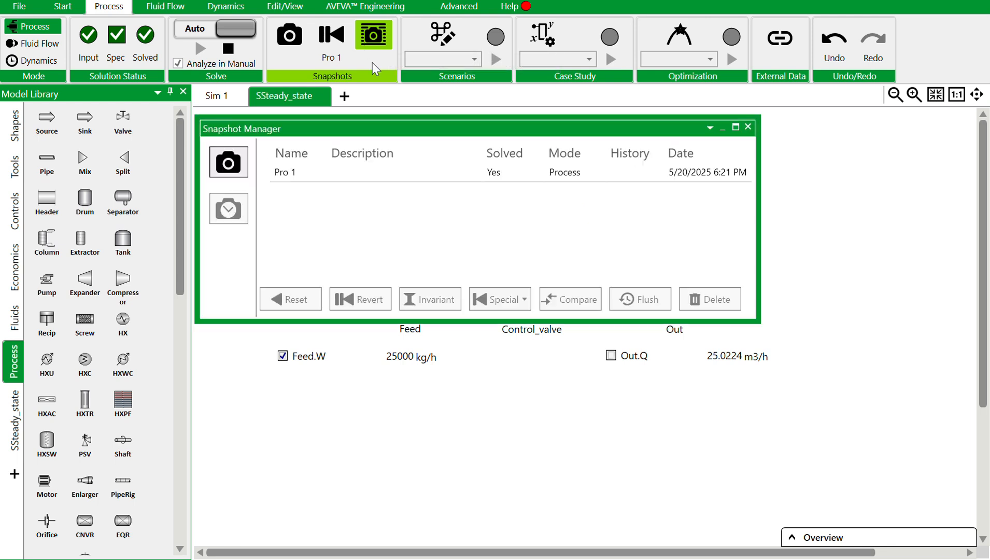
# Rename snapshot Pro 1 as Steady_state_simulation and close the Snapshot Manager.
pyautogui.click(283, 177)
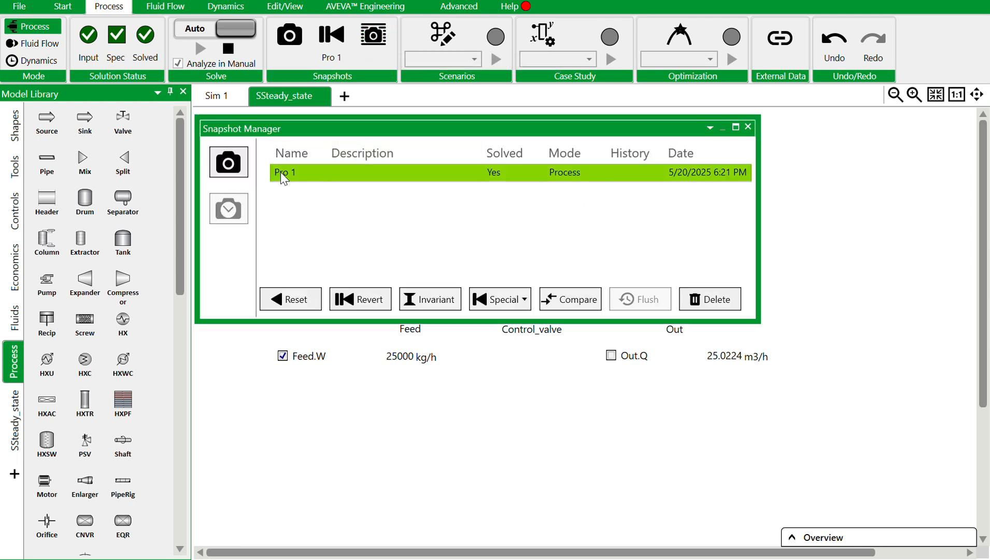
pyautogui.click(283, 176)
pyautogui.press('BackSpace')
pyautogui.press('BackSpace')
pyautogui.press('BackSpace')
pyautogui.write('Stready state simulation')
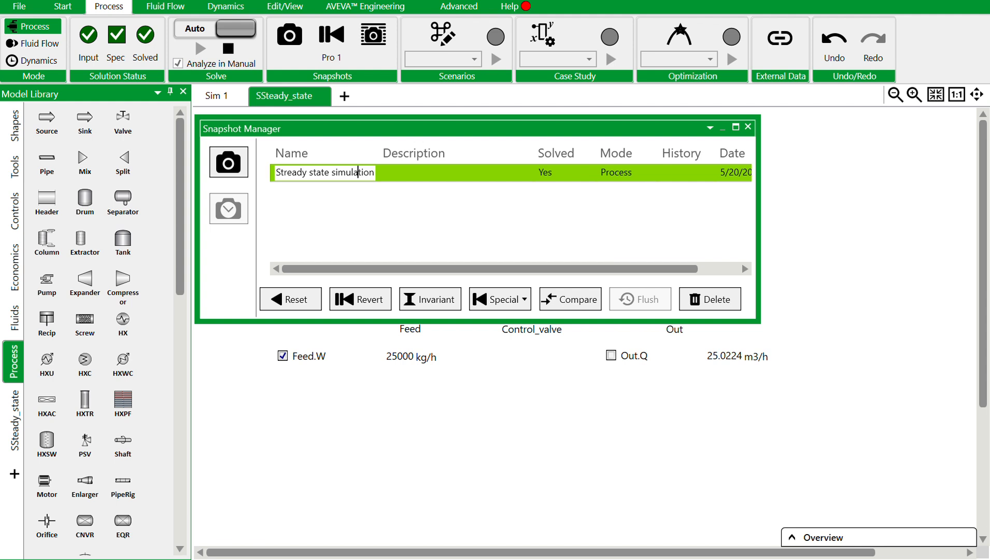
pyautogui.press('BackSpace')
pyautogui.write('_')
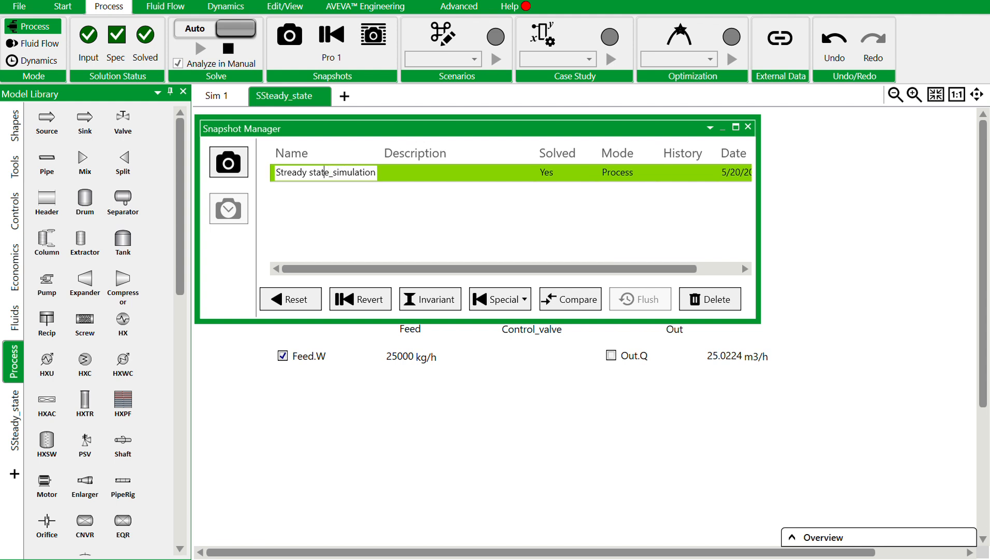
pyautogui.press('BackSpace')
pyautogui.write('_')
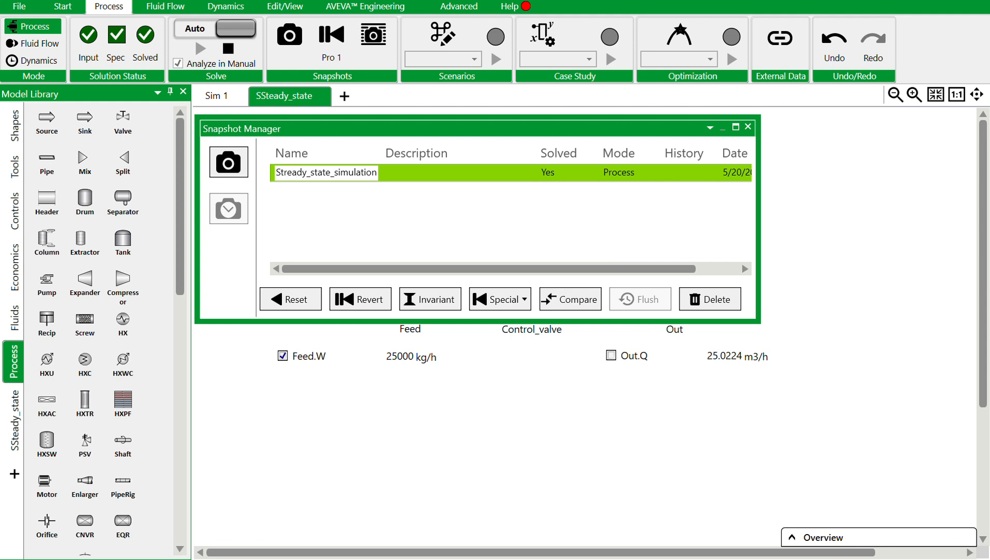
pyautogui.press('BackSpace')
pyautogui.press('Return')
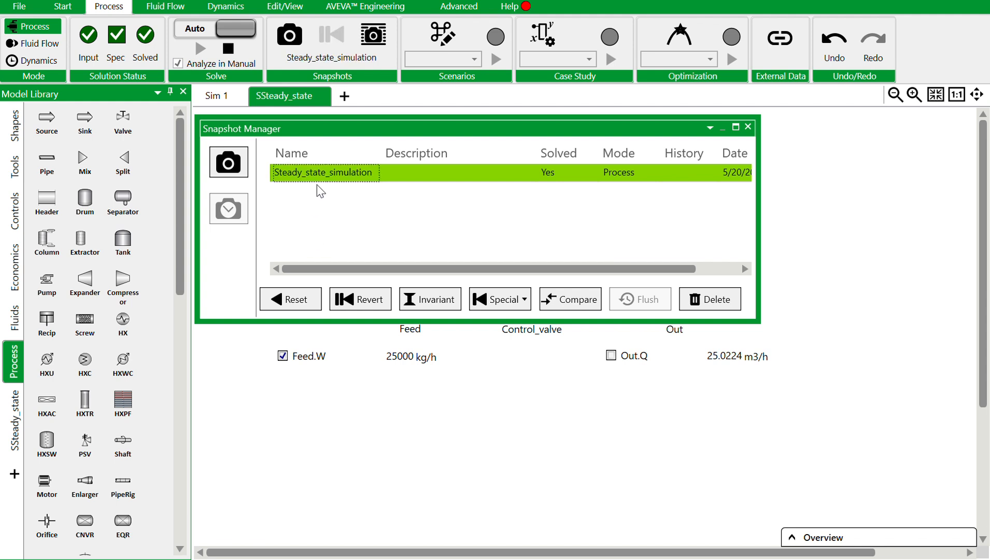
pyautogui.click(365, 35)
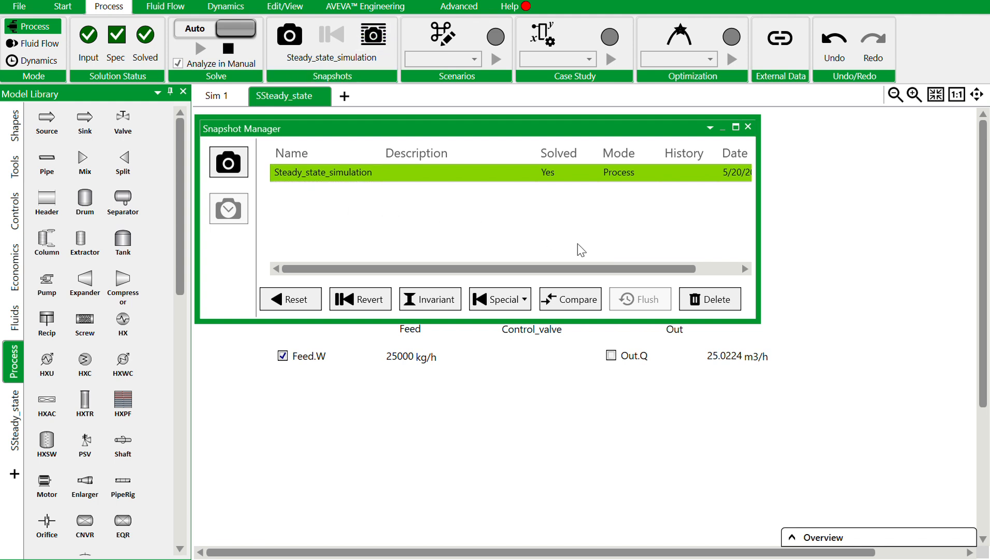
pyautogui.click(747, 127)
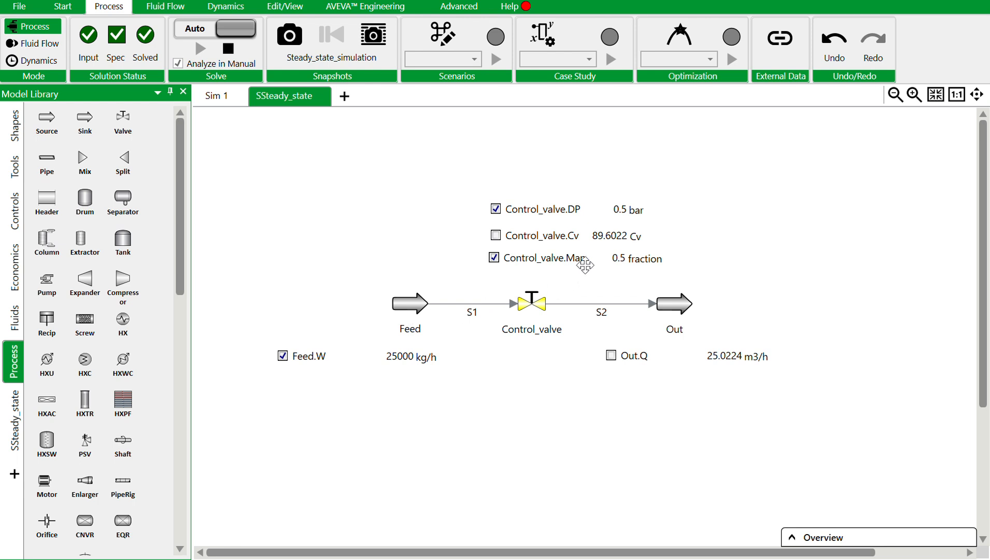
# Set Control_valve's manual position (ManPos) to 1 in its flowsheet read-out.
pyautogui.click(620, 259)
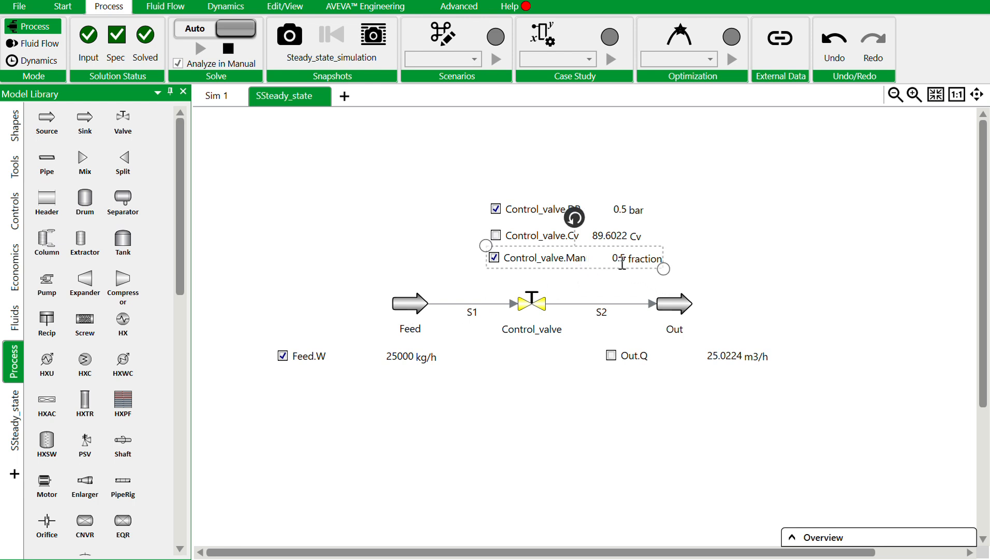
pyautogui.click(622, 262)
pyautogui.write('1')
pyautogui.press('Return')
# Set Feed's mass flow W to 15000 kg/h in its flowsheet read-out.
pyautogui.click(393, 357)
pyautogui.click(393, 356)
pyautogui.write('15000')
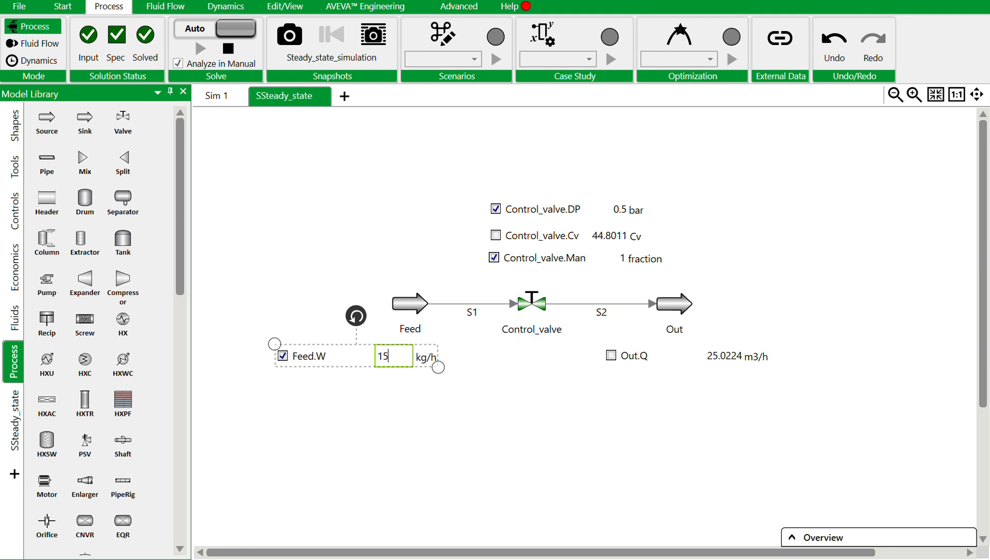
pyautogui.press('Return')
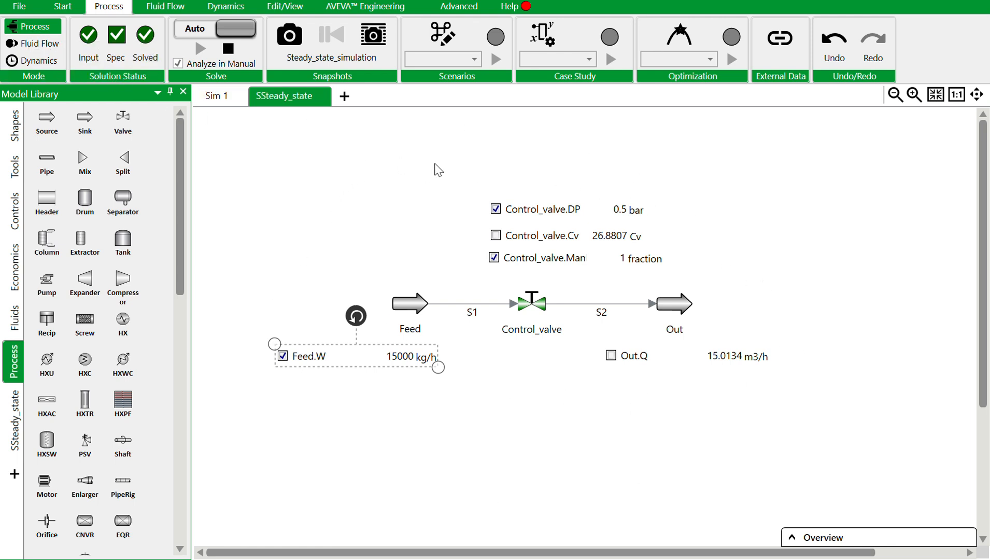
# Switch the simulation to Dynamics mode and confirm Control_valve's existing Cv as its required valve data value.
pyautogui.click(39, 64)
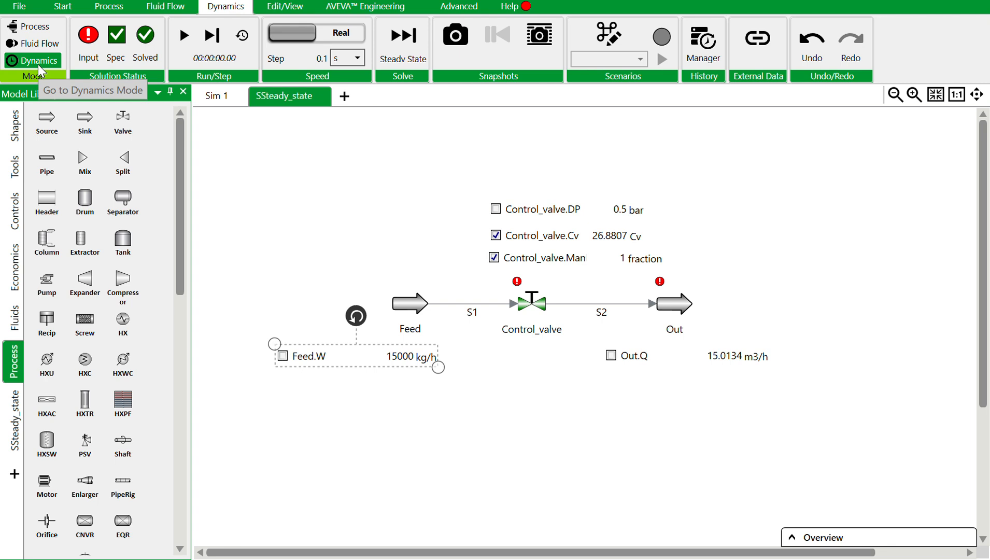
pyautogui.moveTo(85, 50)
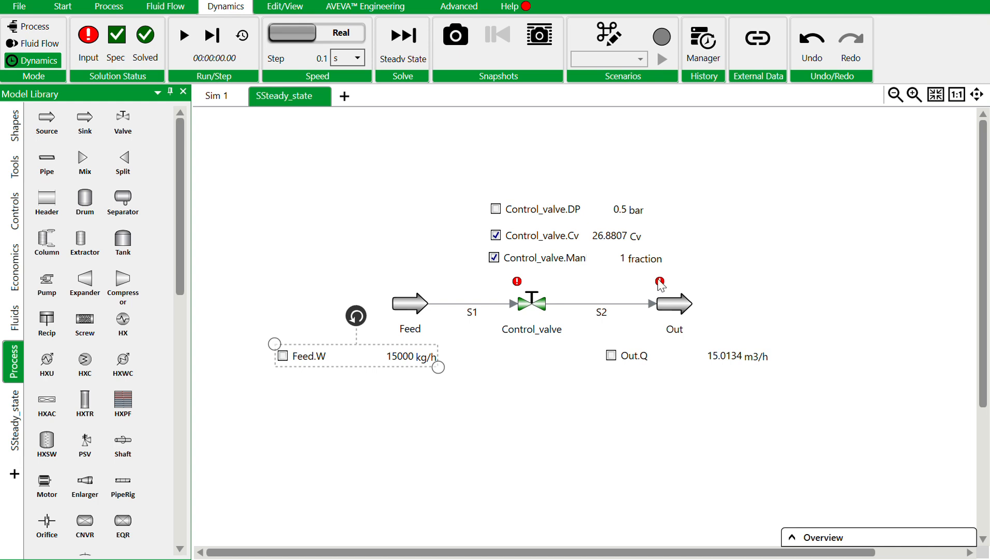
pyautogui.moveTo(661, 285)
pyautogui.doubleClick(530, 306)
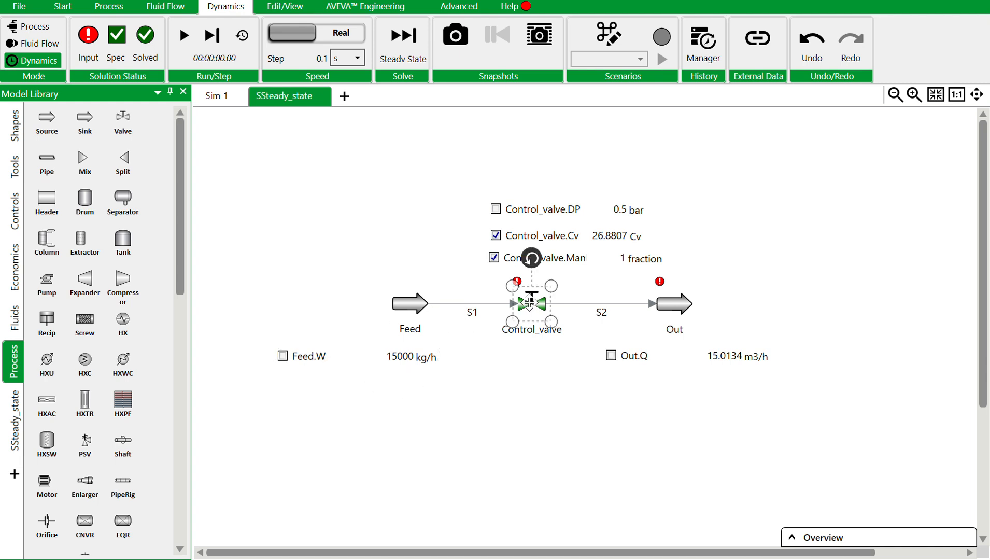
pyautogui.click(247, 258)
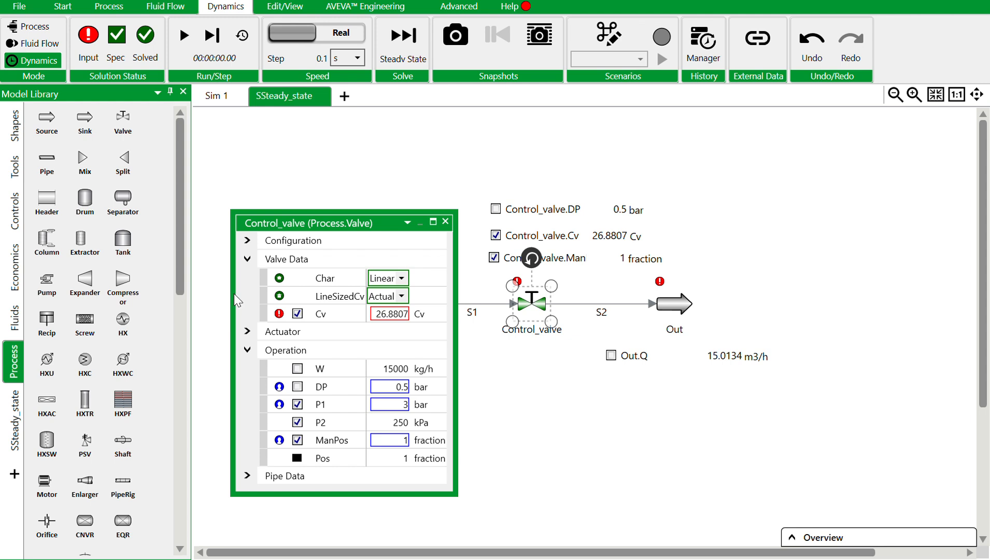
pyautogui.click(386, 315)
pyautogui.press('Return')
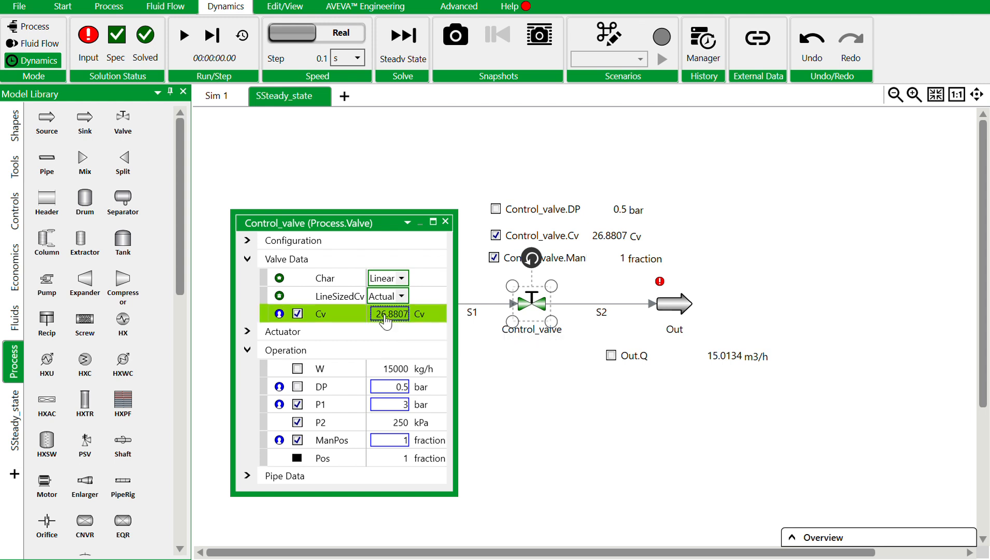
pyautogui.click(445, 222)
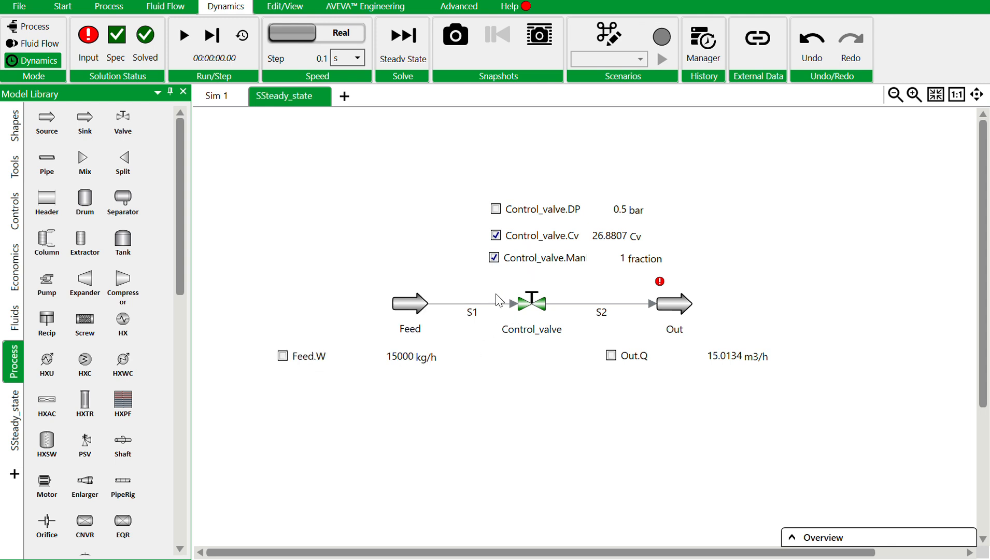
# Confirm the existing pressure P of the Out sink as its required value and close its properties.
pyautogui.doubleClick(662, 295)
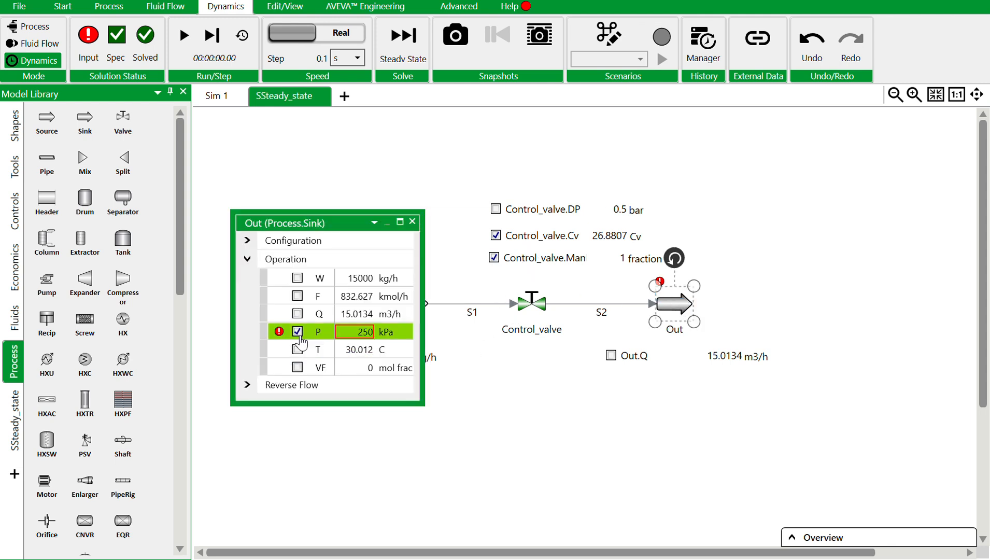
pyautogui.click(357, 329)
pyautogui.press('Return')
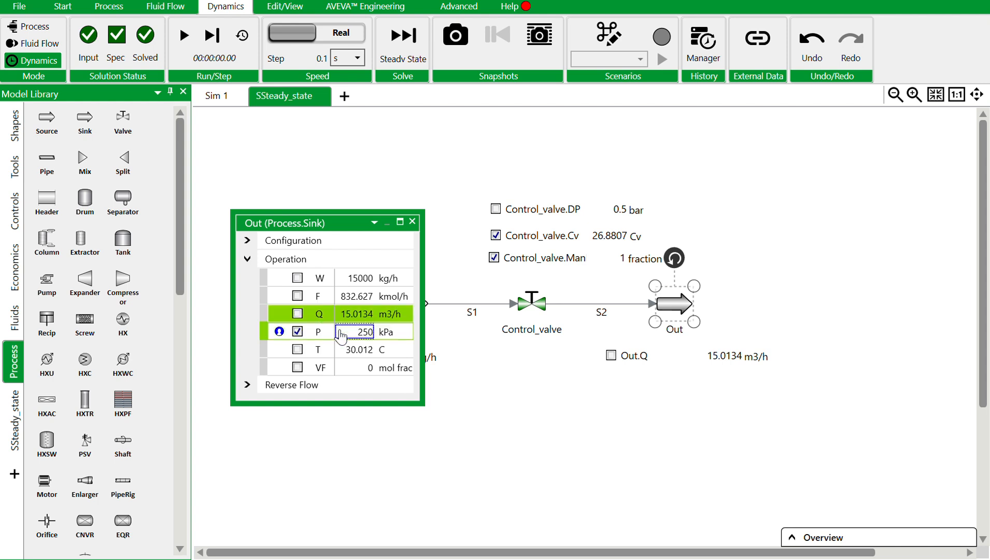
pyautogui.click(413, 222)
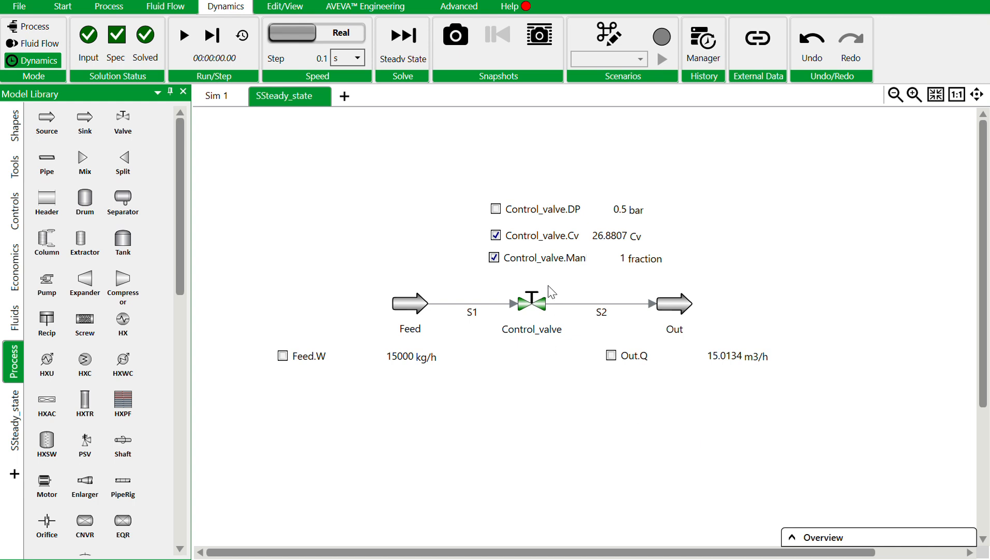
pyautogui.moveTo(217, 153); pyautogui.dragTo(888, 483)
pyautogui.moveTo(587, 276); pyautogui.dragTo(443, 283)
pyautogui.moveTo(230, 150); pyautogui.dragTo(976, 413)
pyautogui.click(709, 289)
pyautogui.moveTo(820, 433); pyautogui.dragTo(219, 144)
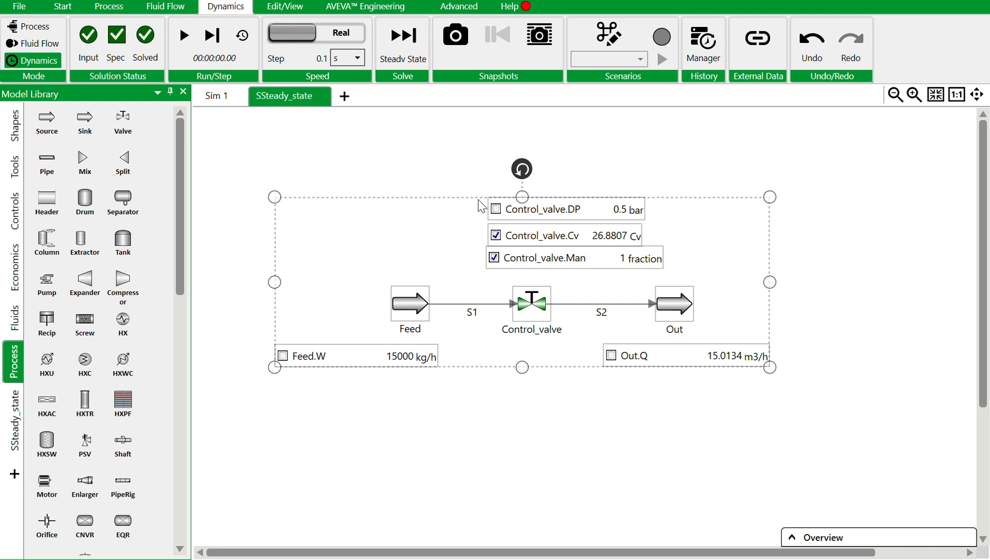
pyautogui.moveTo(466, 204); pyautogui.dragTo(363, 180)
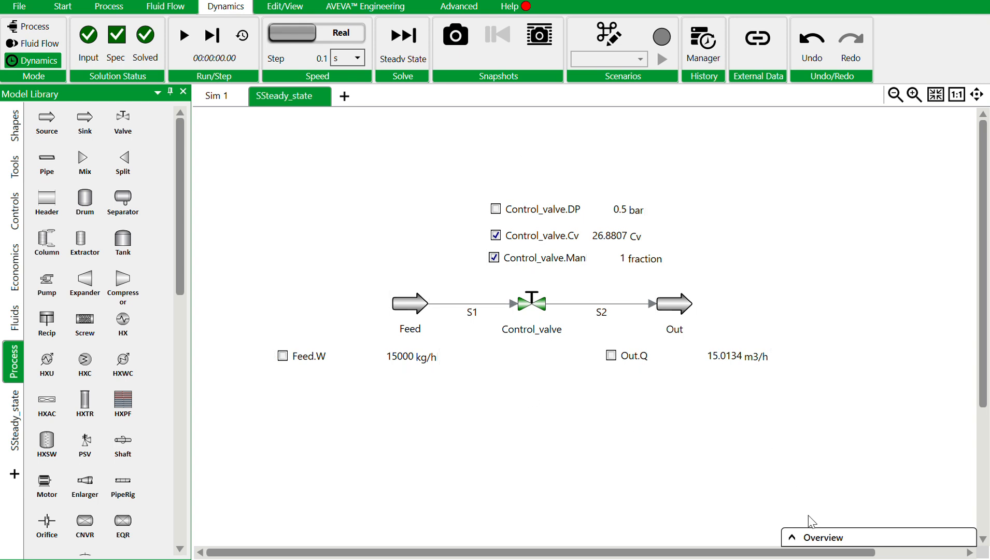
# Bring up the flowsheet overview and move the Feed.W read-out closer beneath the Feed source.
pyautogui.click(795, 539)
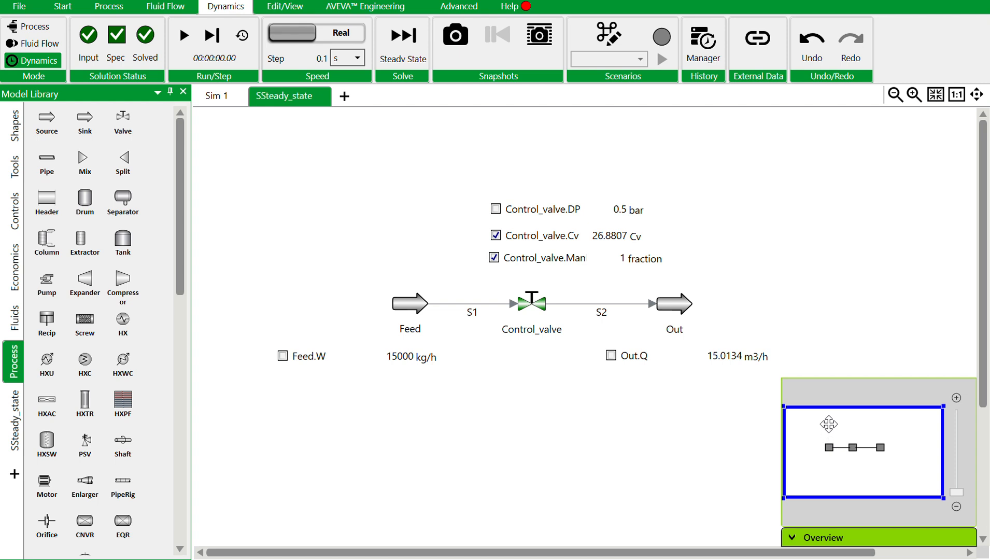
pyautogui.moveTo(829, 426); pyautogui.dragTo(851, 431)
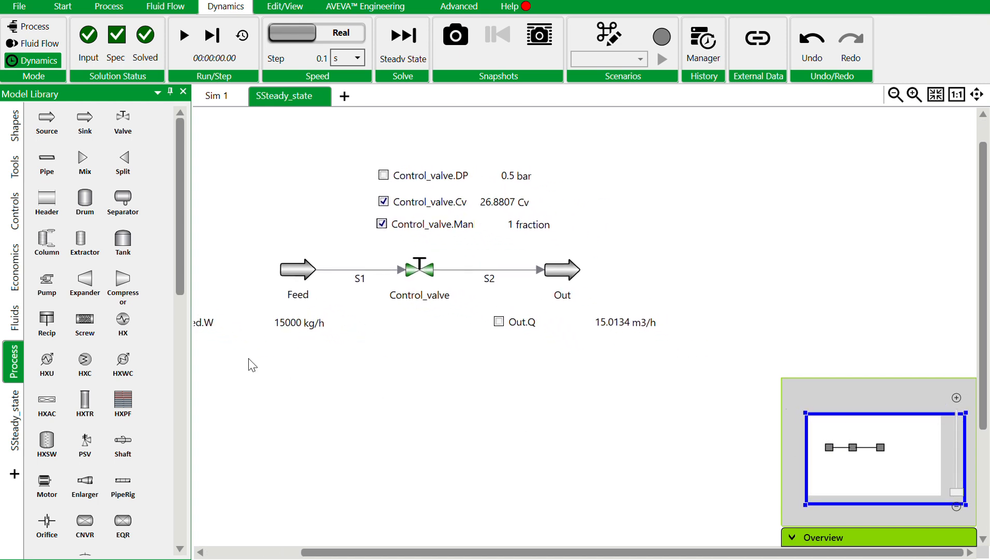
pyautogui.moveTo(220, 325); pyautogui.dragTo(289, 327)
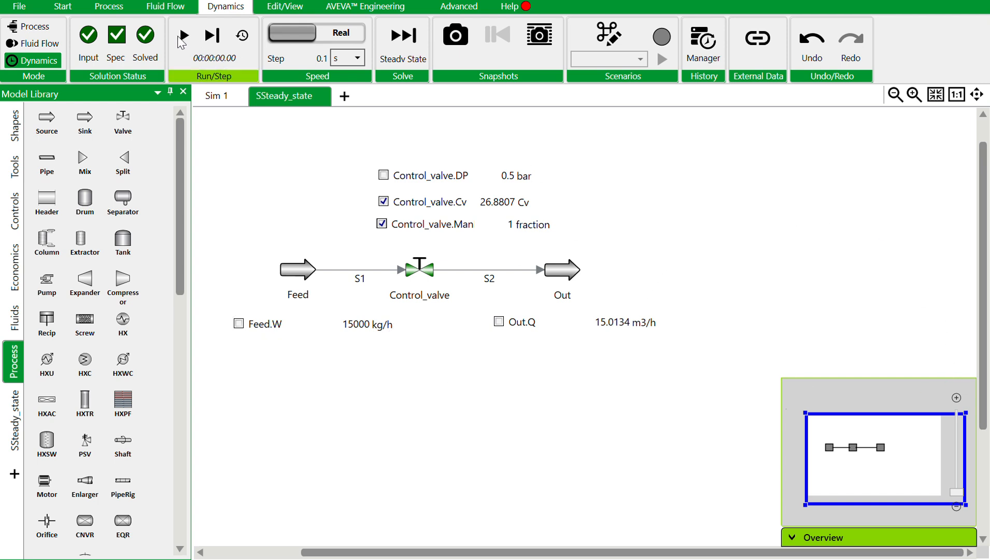
# Run the dynamic simulation and set Control_valve's Cv to 45 in its flowsheet read-out.
pyautogui.click(184, 38)
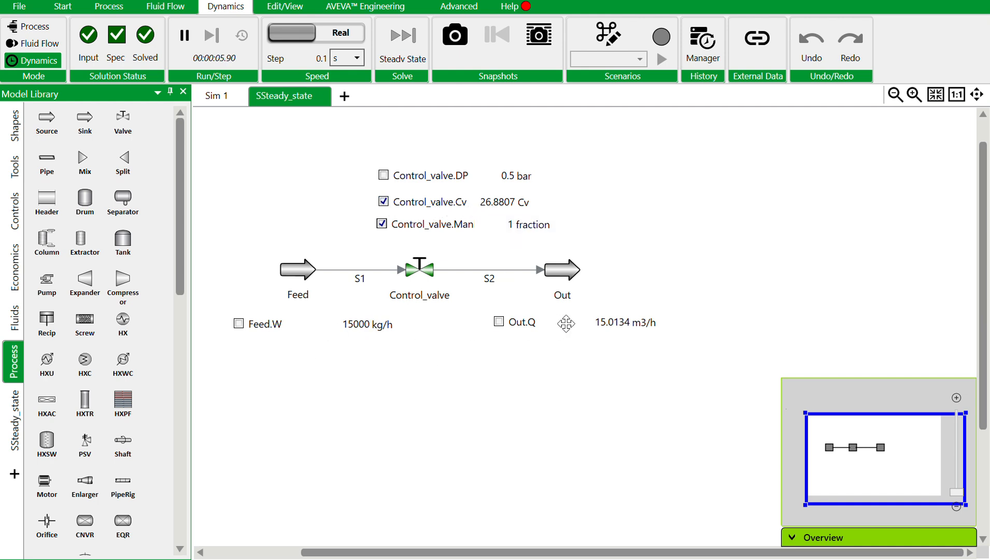
pyautogui.doubleClick(490, 202)
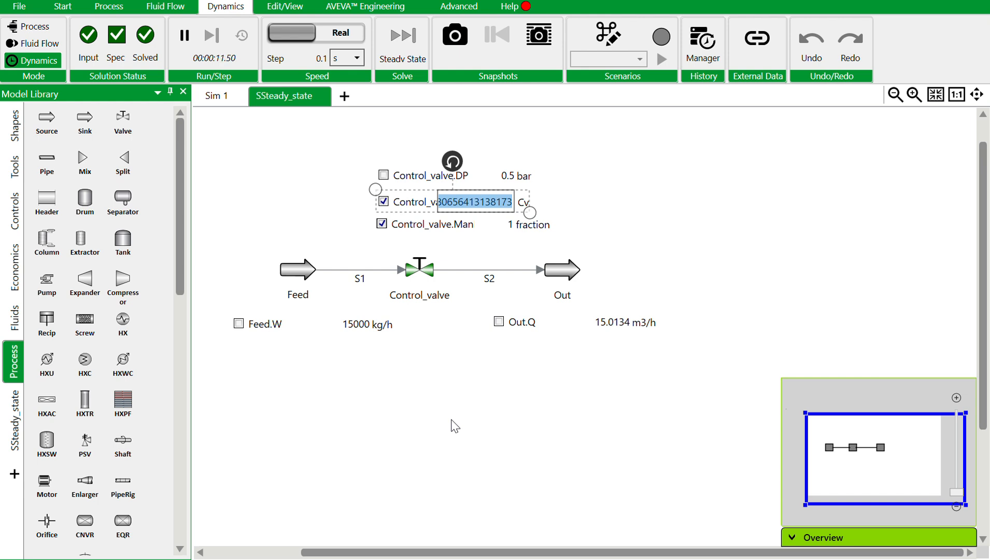
pyautogui.write('445')
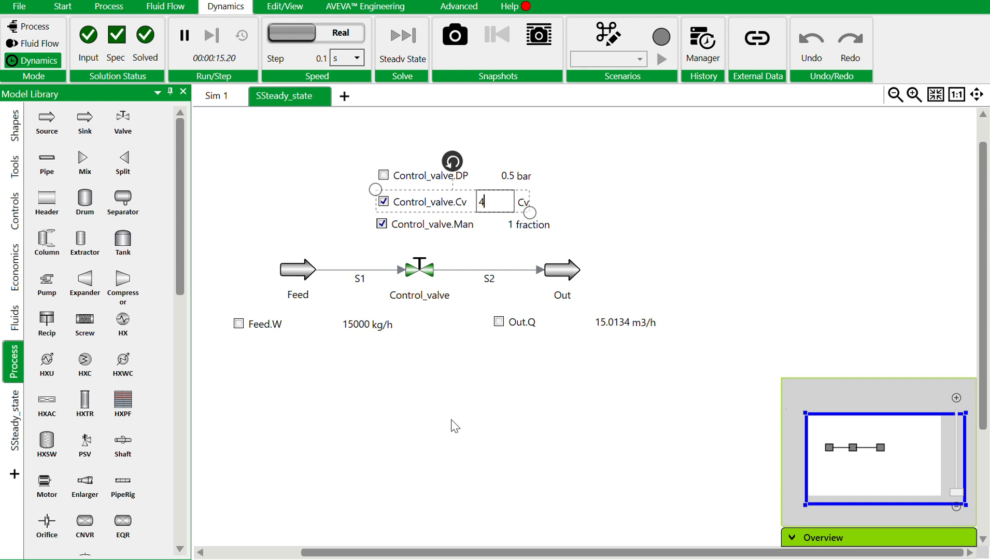
pyautogui.press('Return')
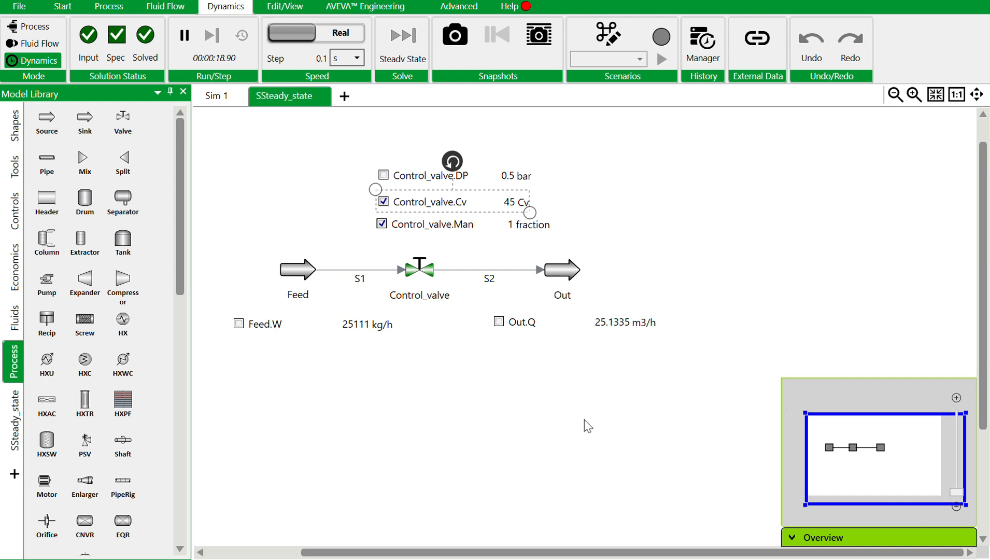
pyautogui.click(448, 386)
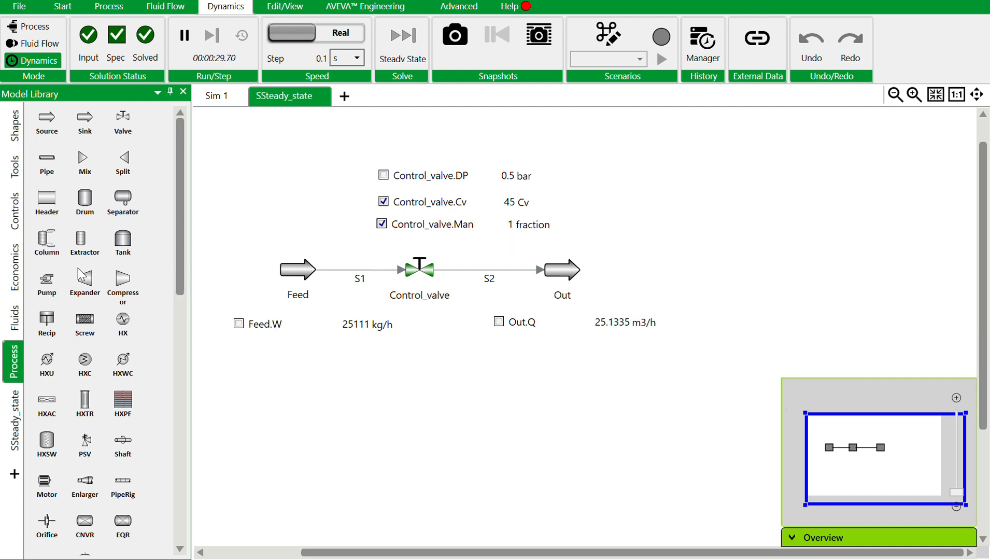
# Place a Trend tool in the empty area beyond the Out sink.
pyautogui.click(14, 220)
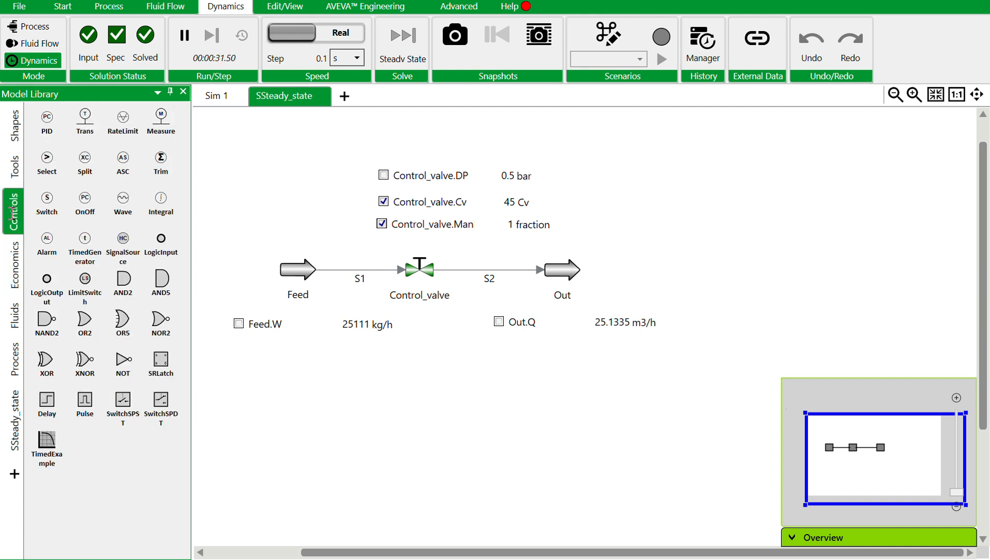
pyautogui.click(14, 168)
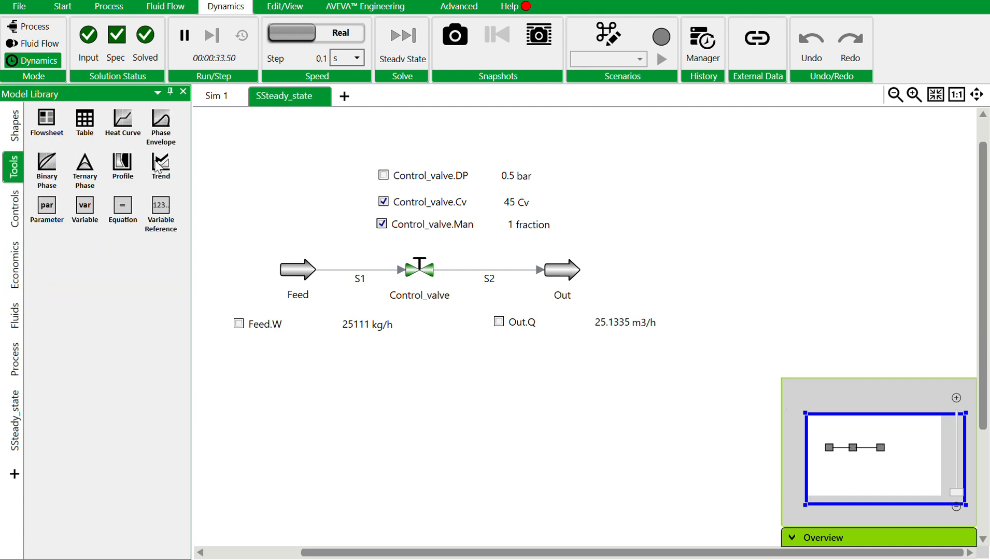
pyautogui.click(747, 190)
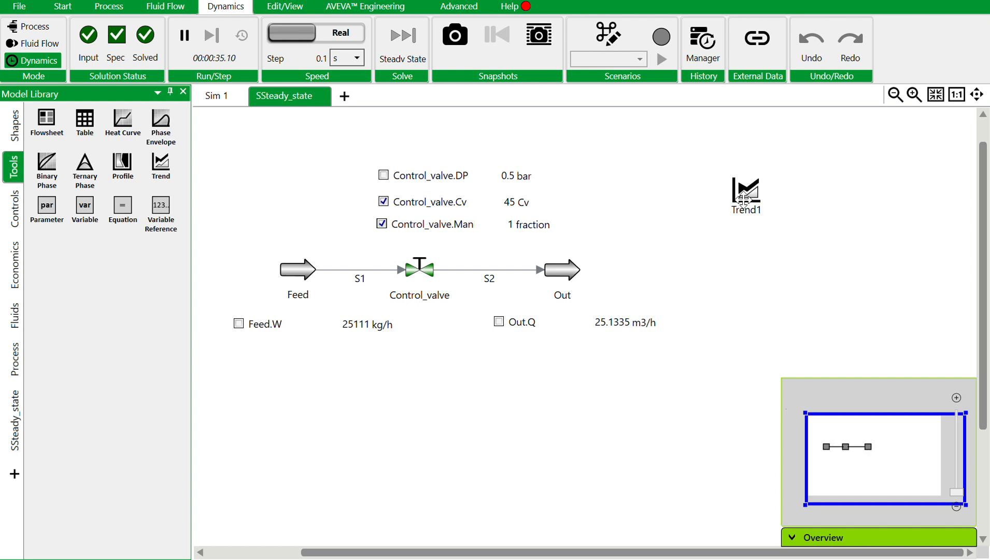
# Add Control_valve's Cv from its valve data to Trend1 and close the valve's properties.
pyautogui.doubleClick(419, 268)
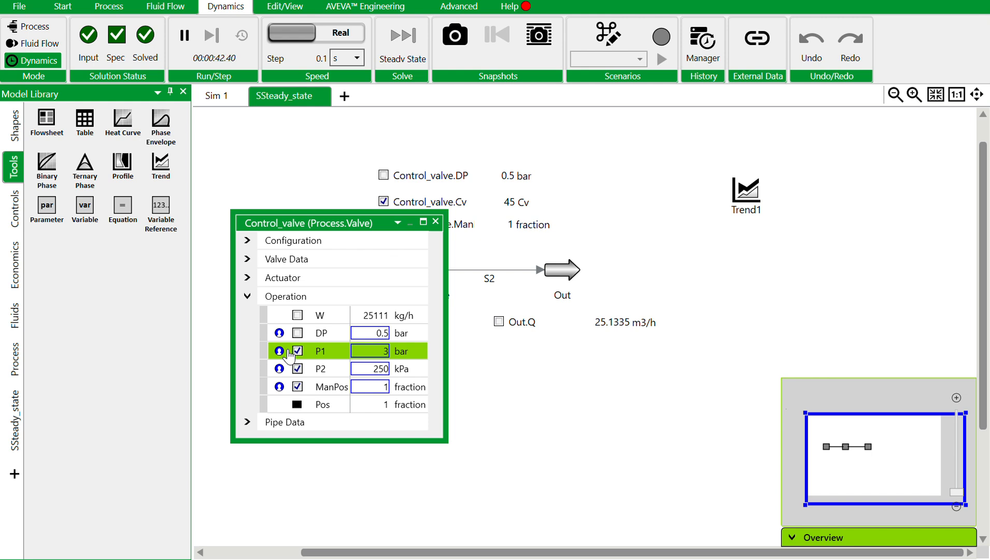
pyautogui.click(244, 264)
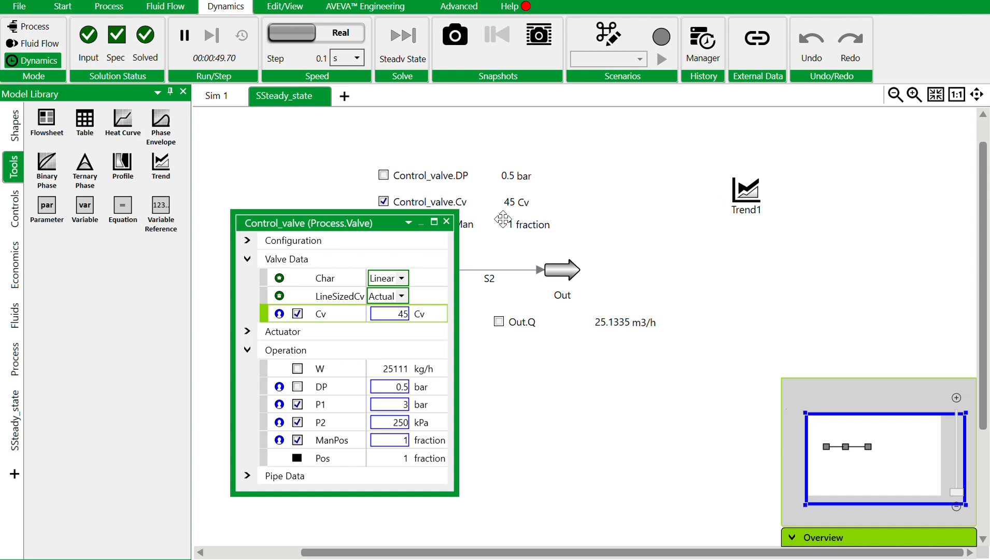
pyautogui.click(446, 222)
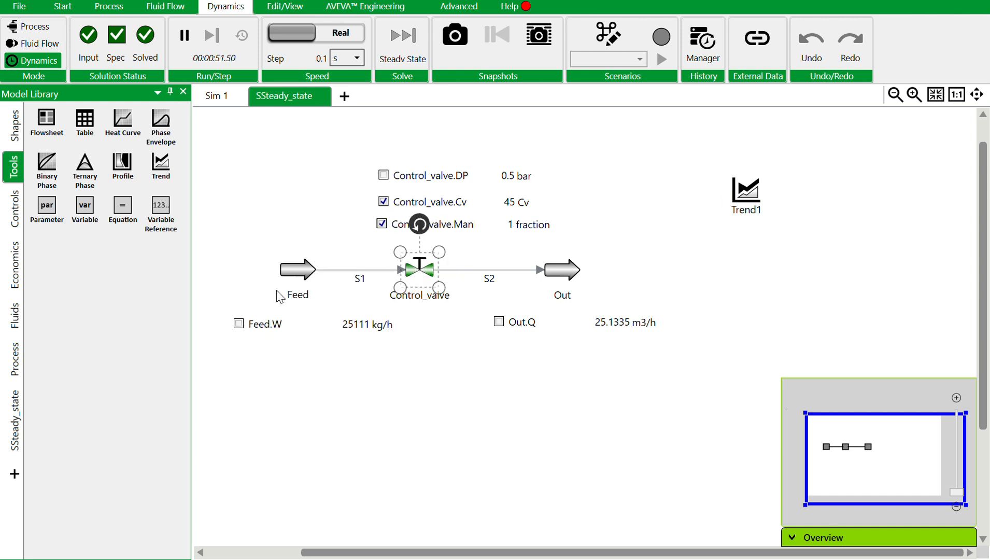
# Add the Out sink's volumetric flow Q to Trend1, then close its properties and collapse the overview.
pyautogui.doubleClick(568, 272)
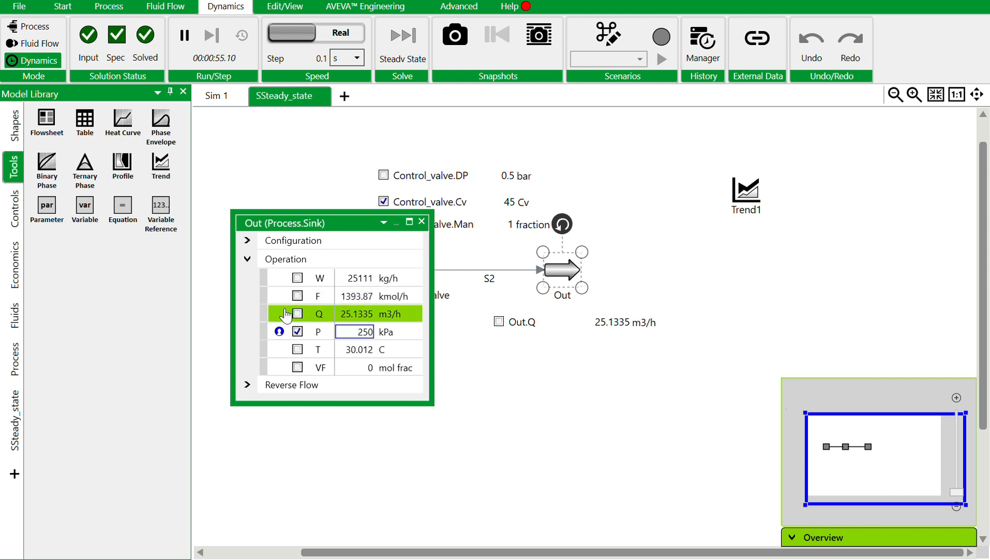
pyautogui.click(422, 221)
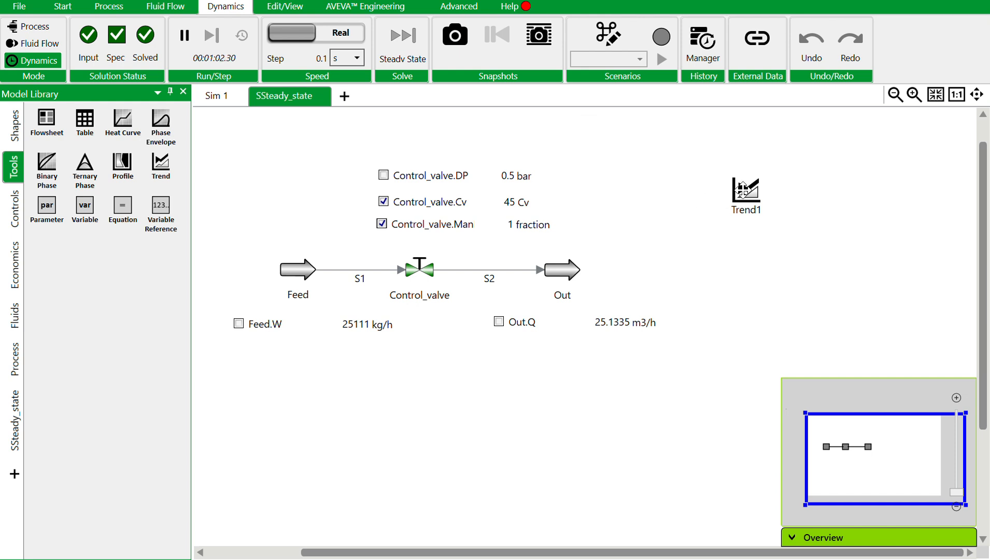
pyautogui.click(789, 540)
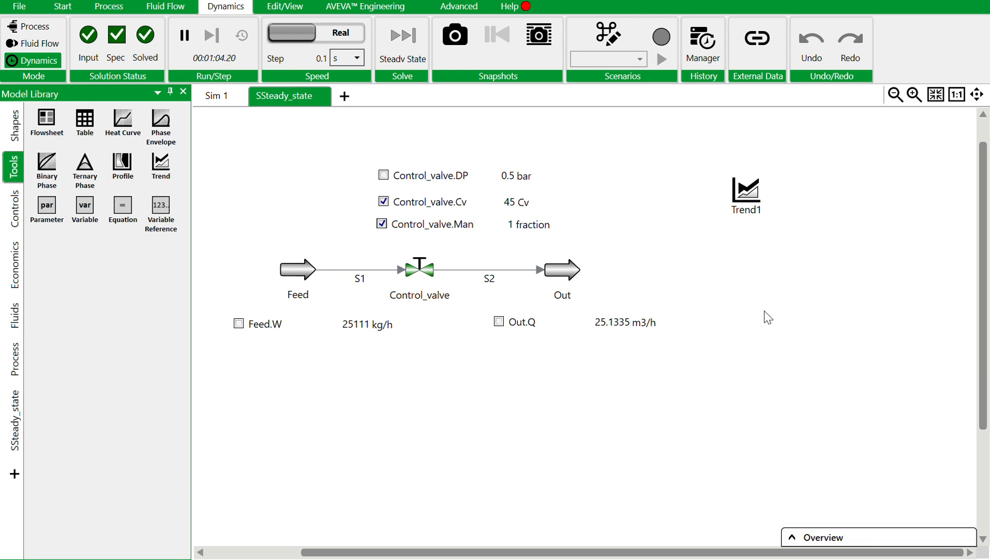
# Open Trend1 and set the Control_valve.Cv curve's color to green.
pyautogui.doubleClick(743, 192)
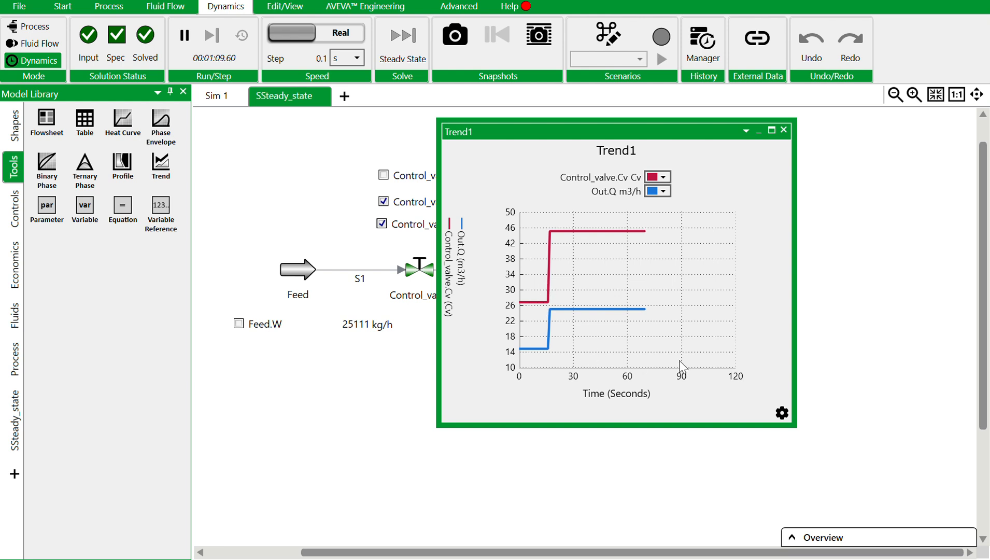
pyautogui.click(666, 178)
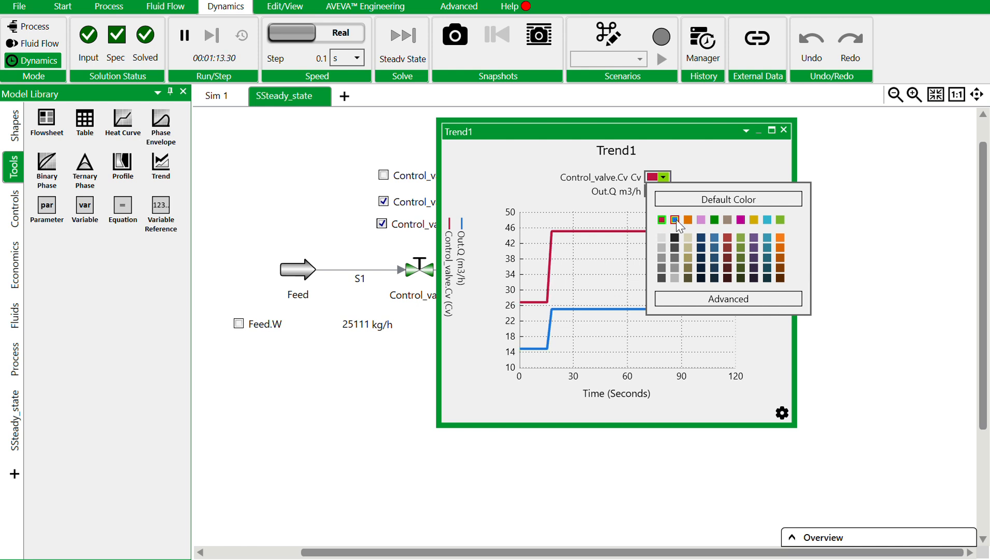
pyautogui.click(714, 220)
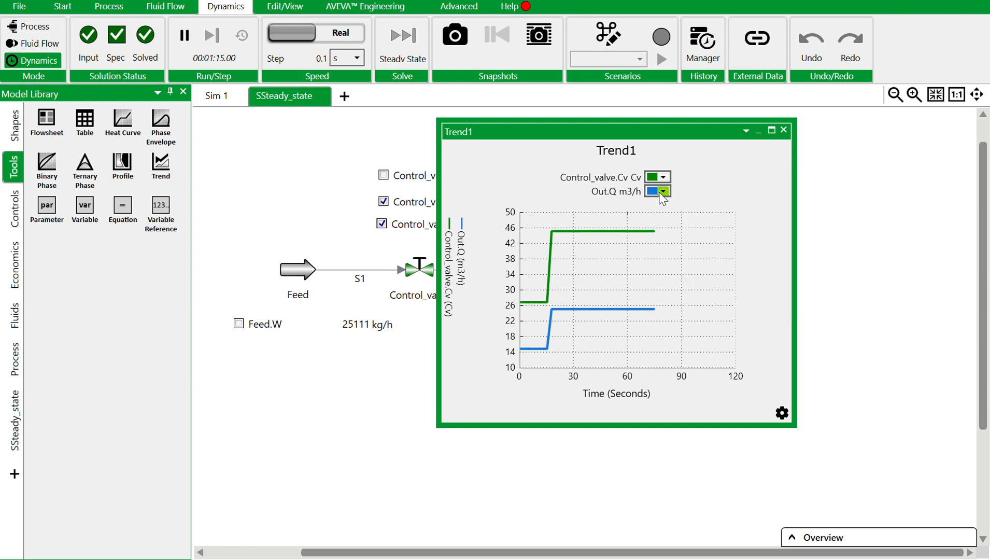
# Set the Out.Q curve's color to light purple and assign Control_valve.Cv to the right axis (R) in Trend1's settings.
pyautogui.click(665, 192)
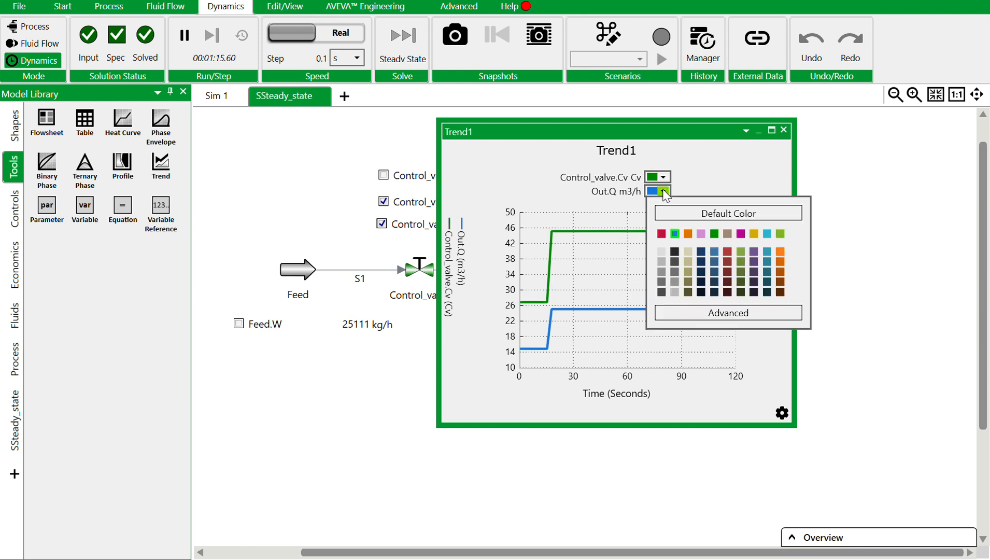
pyautogui.click(704, 233)
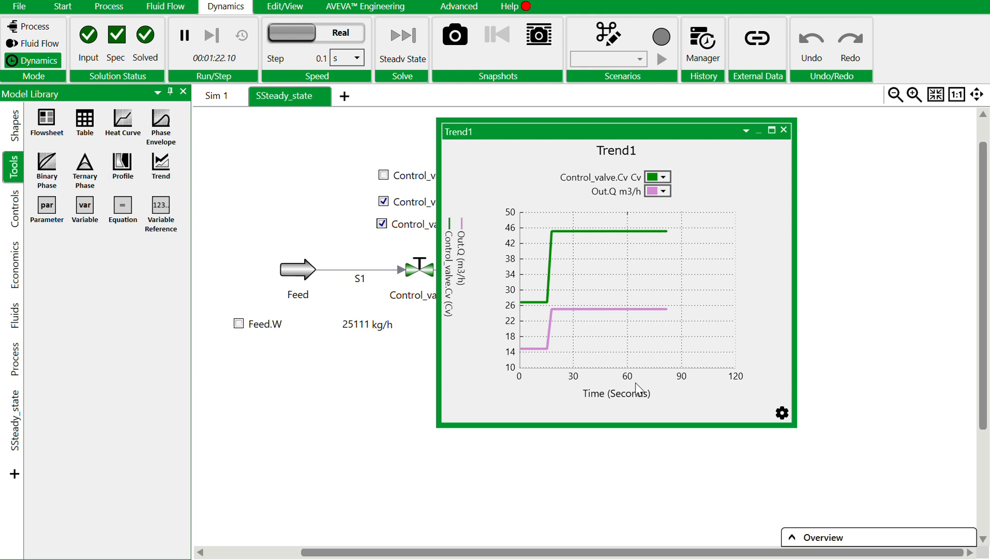
pyautogui.click(781, 414)
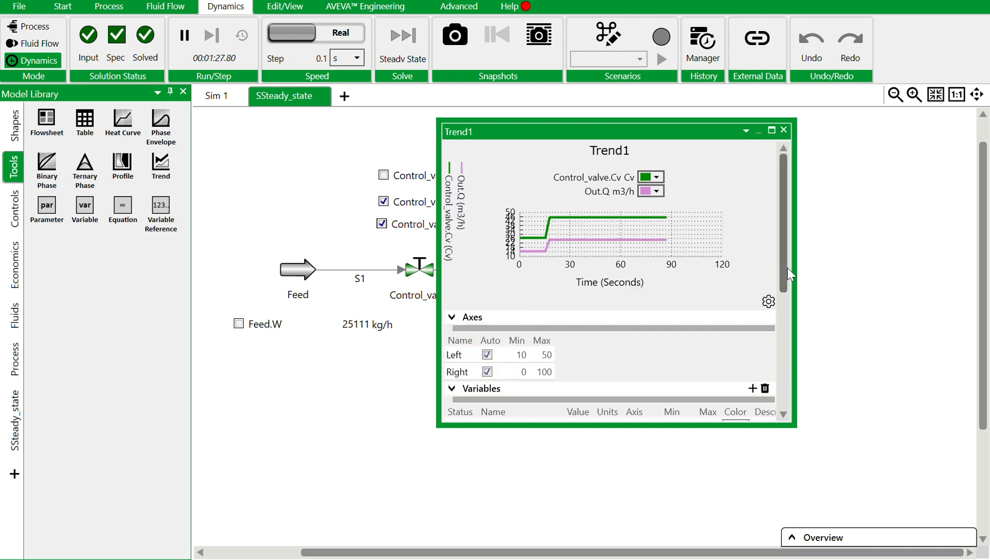
pyautogui.moveTo(788, 267); pyautogui.dragTo(791, 325)
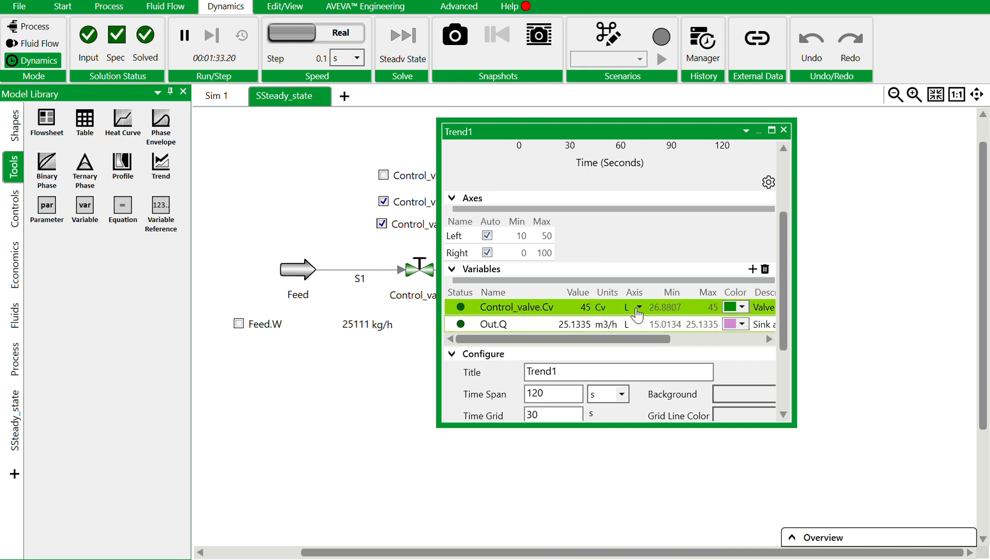
pyautogui.click(637, 308)
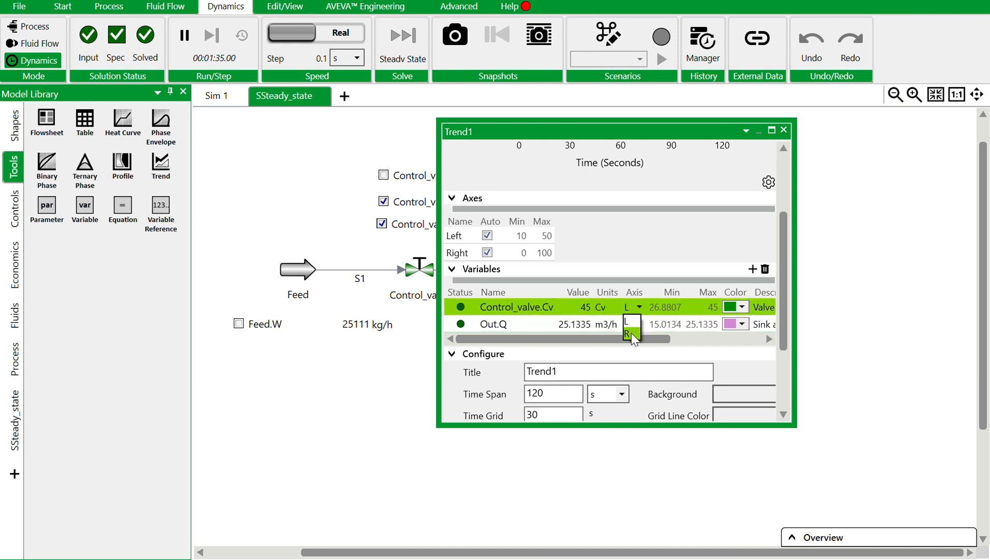
pyautogui.click(631, 334)
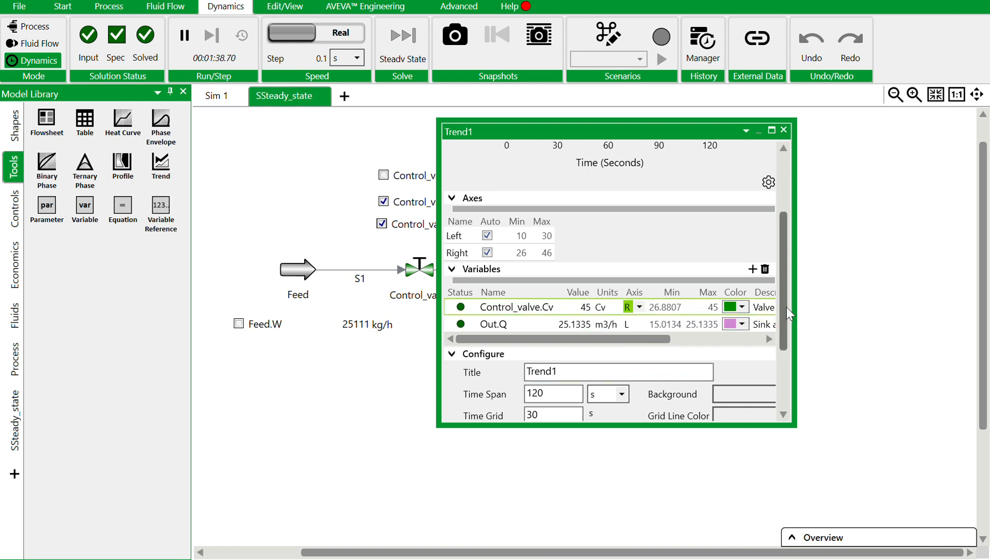
# Set Trend1's time span to 150 s and return to the plot.
pyautogui.moveTo(787, 307); pyautogui.dragTo(787, 352)
pyautogui.click(553, 326)
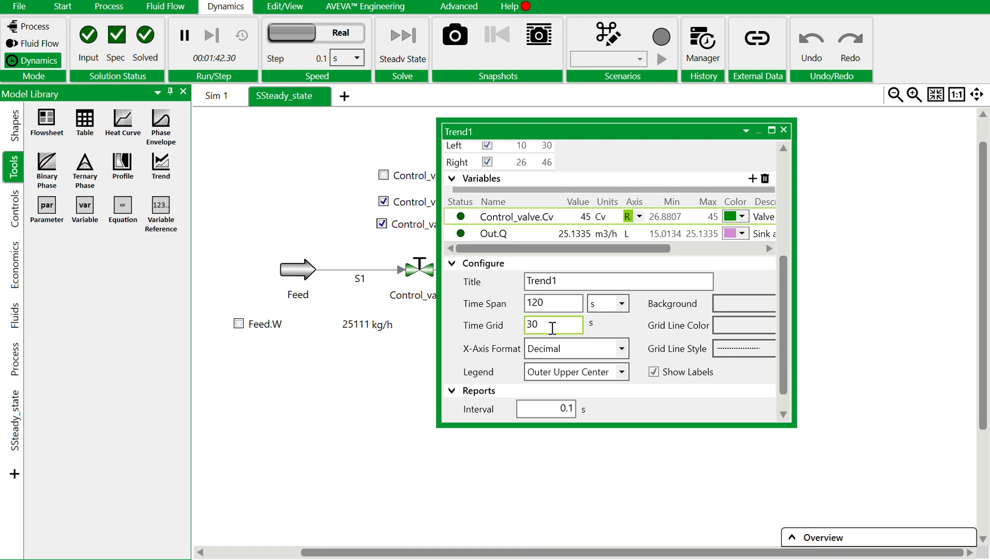
pyautogui.click(548, 300)
pyautogui.doubleClick(548, 303)
pyautogui.write('1')
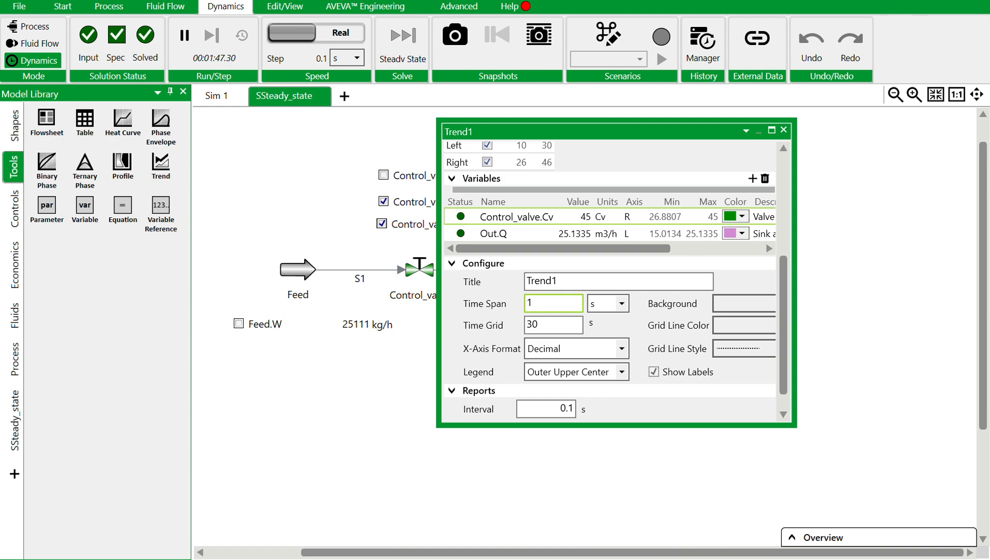
pyautogui.press('Return')
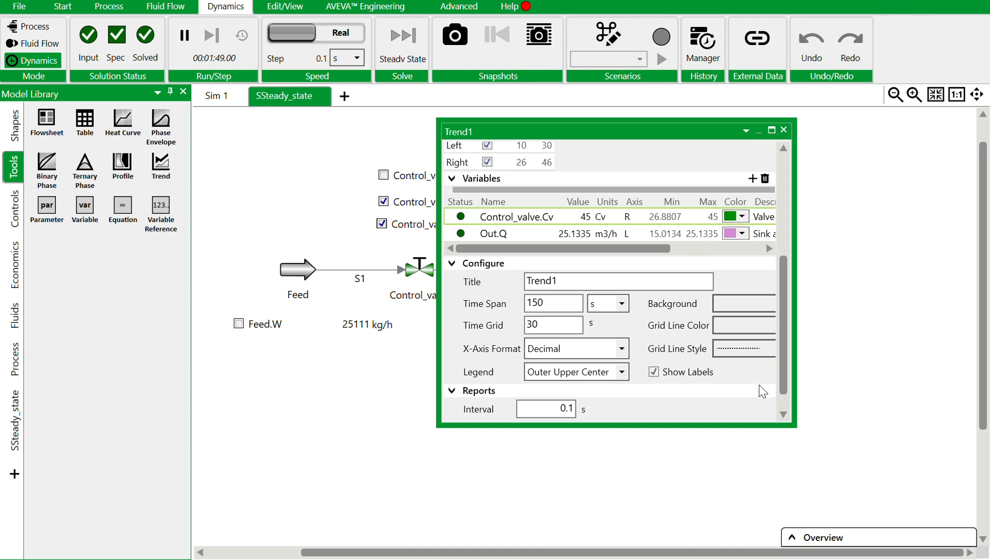
pyautogui.click(783, 413)
pyautogui.moveTo(784, 307); pyautogui.dragTo(761, 178)
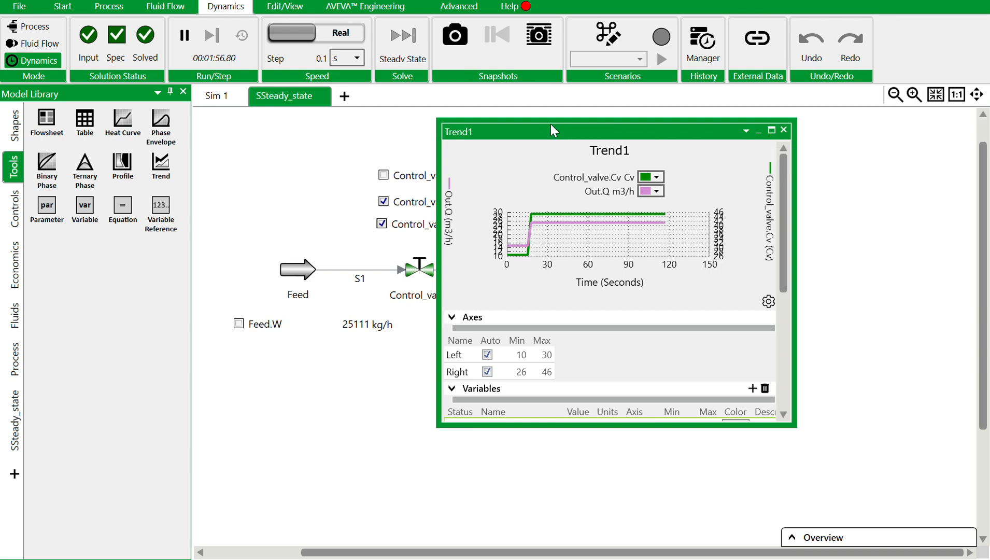
# Maximize Trend1 and examine the Control_valve.Cv and Out.Q curves around the step change.
pyautogui.click(770, 130)
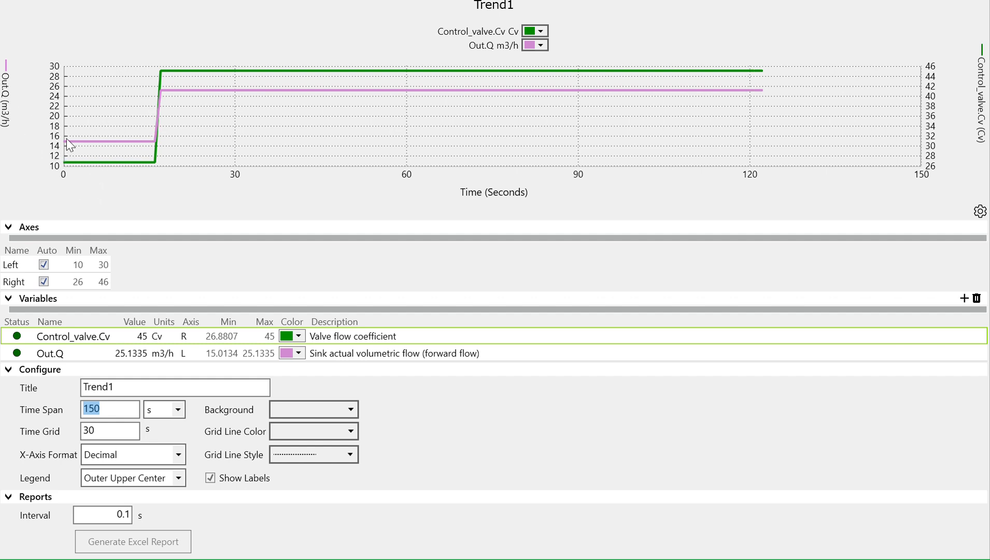
pyautogui.moveTo(67, 139); pyautogui.dragTo(151, 133)
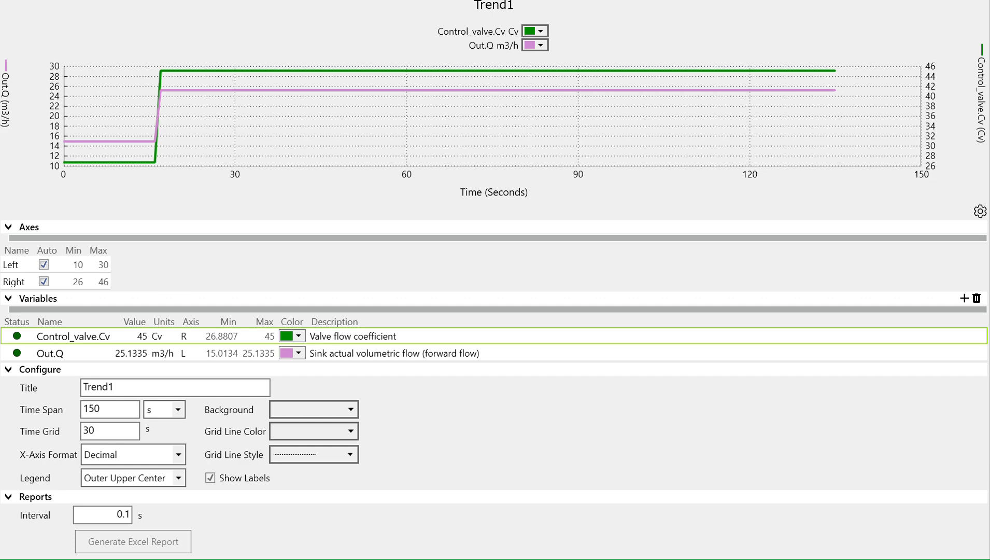
# Restore Trend1 to a floating window, shrink it, and move it to the empty area below the Trend1 icon.
pyautogui.click(957, 0)
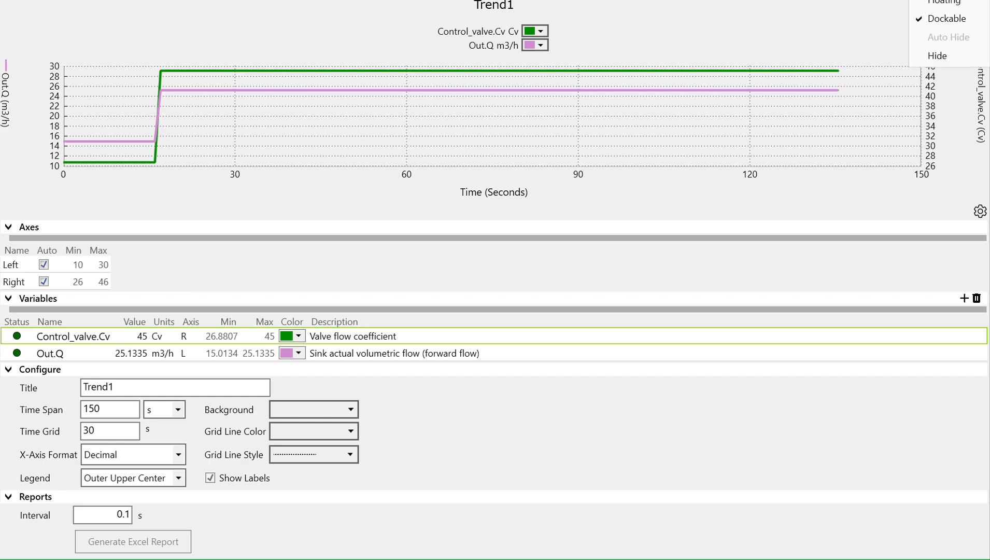
pyautogui.click(945, 2)
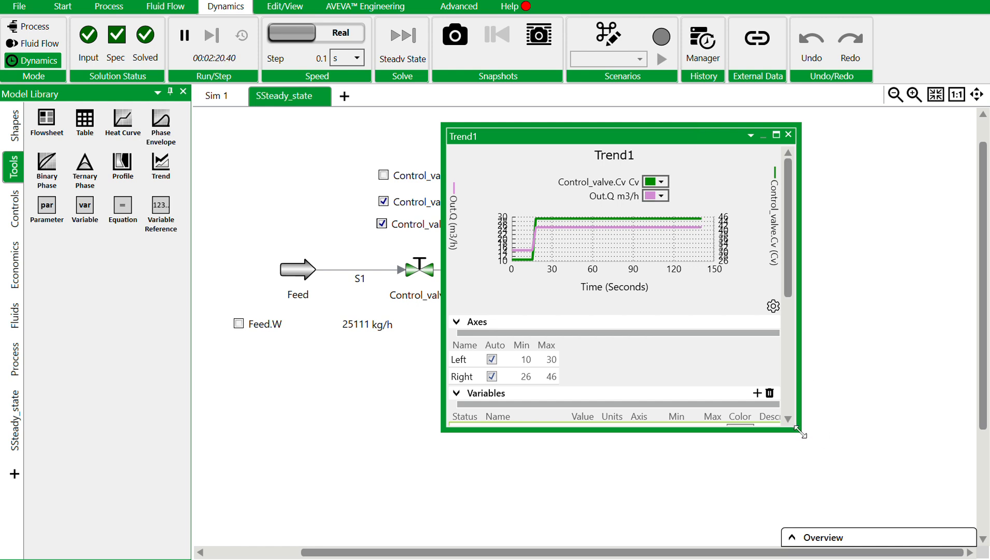
pyautogui.moveTo(799, 430); pyautogui.dragTo(621, 315)
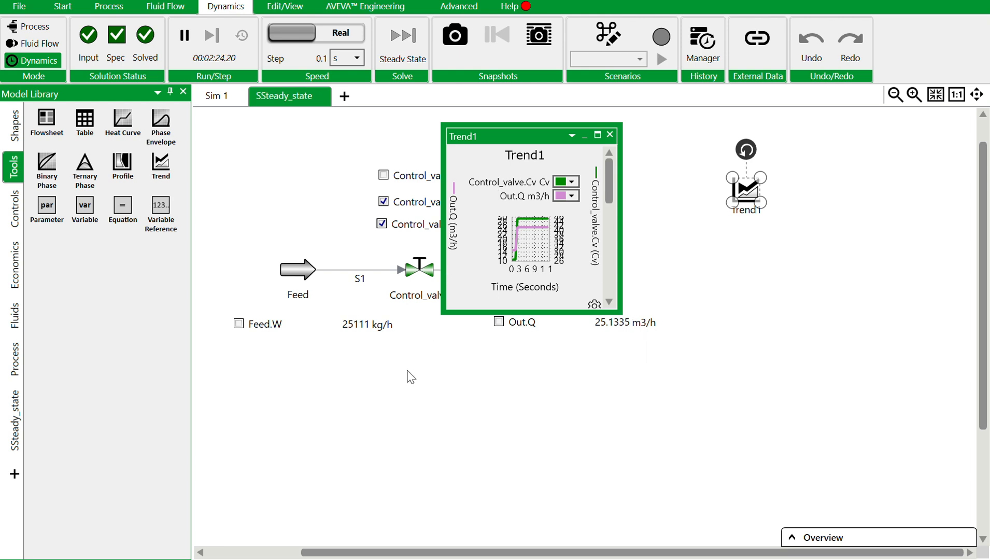
pyautogui.moveTo(518, 135); pyautogui.dragTo(840, 271)
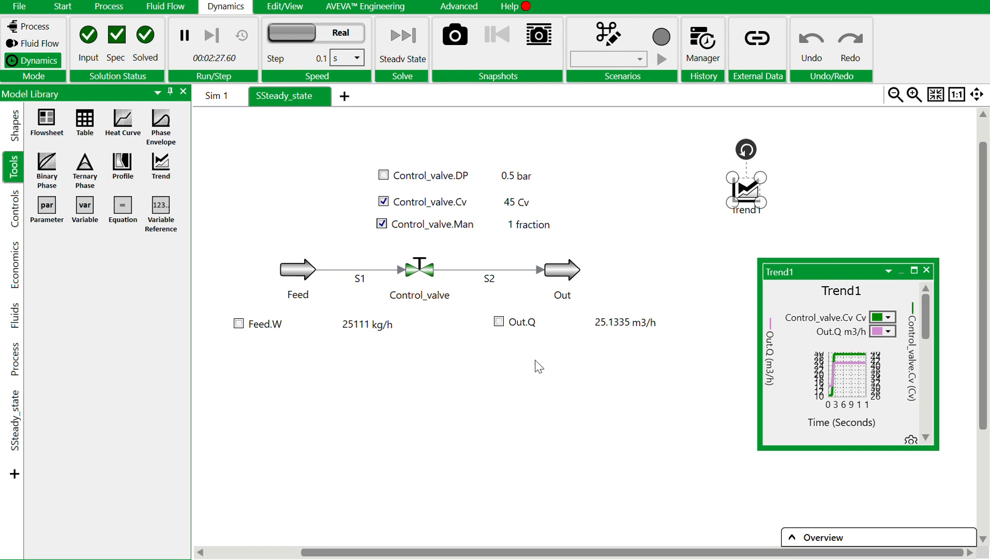
# Set Control_valve.Cv to 18 in its flowsheet display and view the response in the enlarged Trend1.
pyautogui.doubleClick(510, 202)
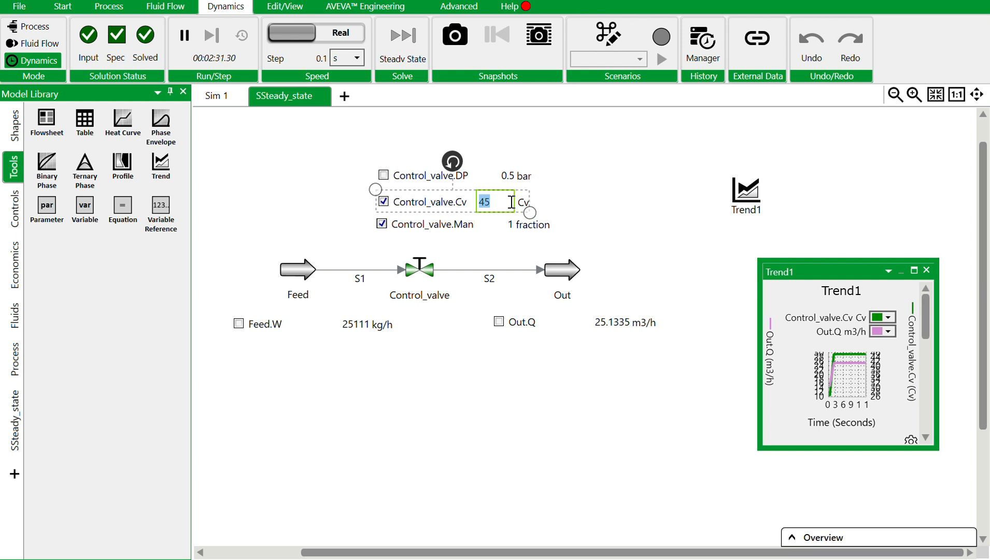
pyautogui.write('1')
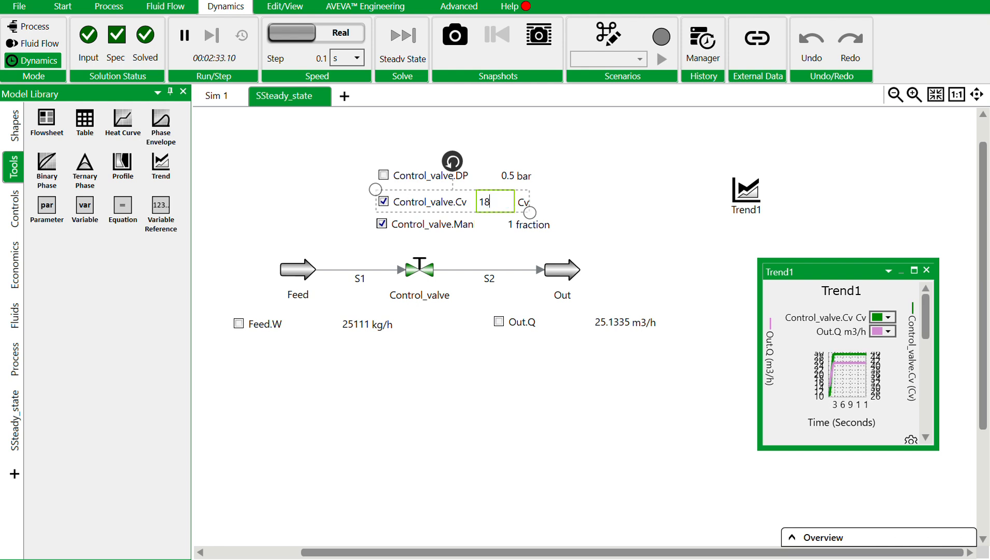
pyautogui.write('8')
pyautogui.press('Return')
pyautogui.click(916, 273)
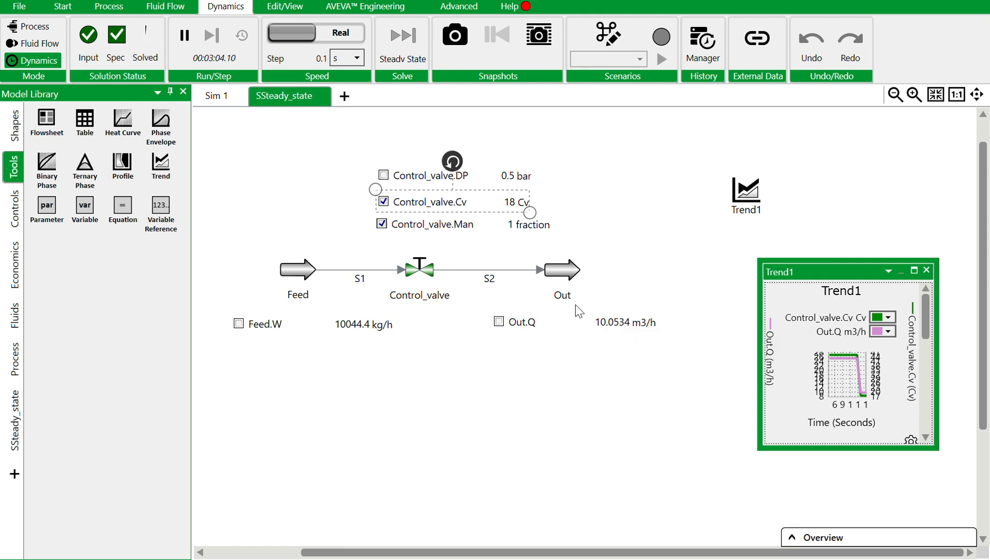
# Set Control_valve.Man to 0.7 fraction on the flowsheet and view the flow response in the enlarged Trend1.
pyautogui.doubleClick(513, 224)
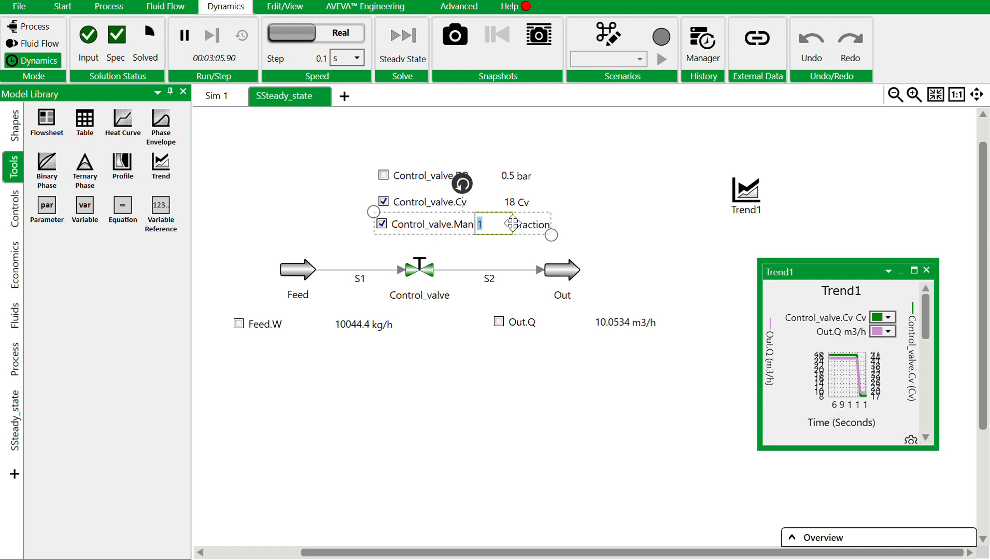
pyautogui.write('0')
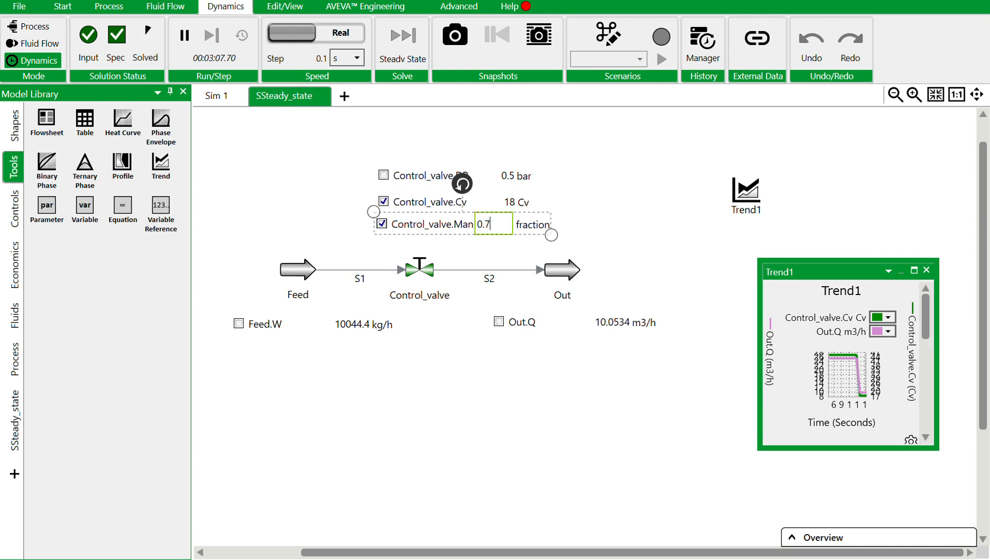
pyautogui.write('.7')
pyautogui.press('Return')
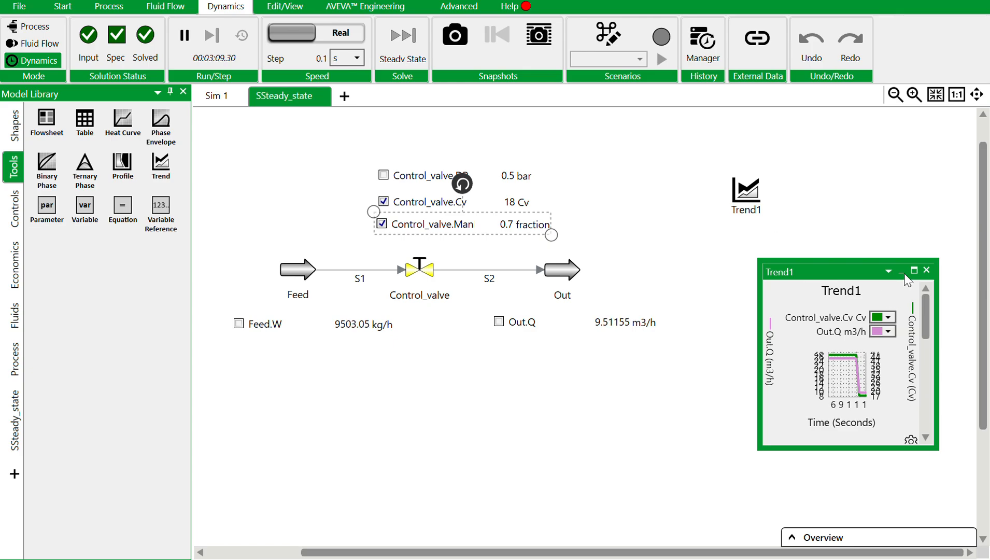
pyautogui.click(913, 271)
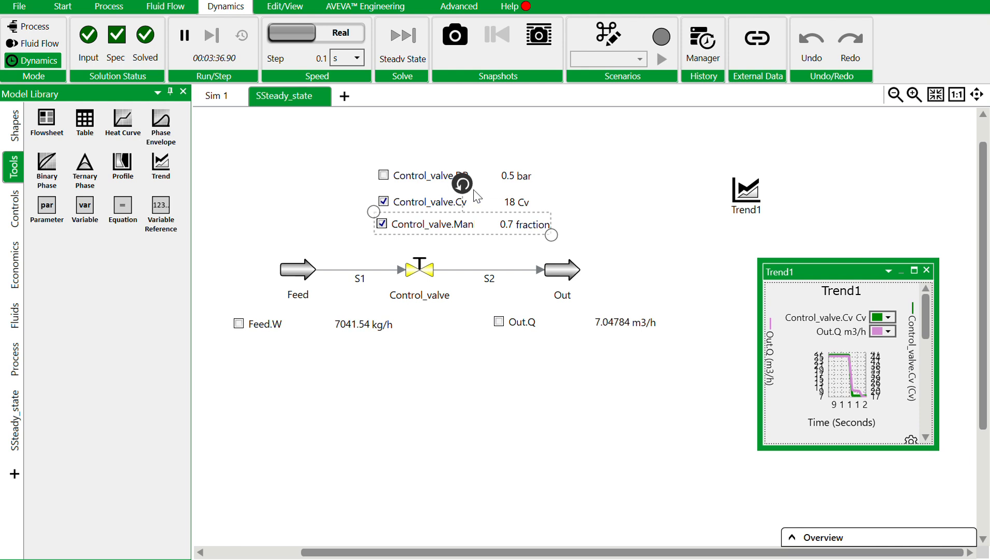
# Set Control_valve.Cv to 55, examine the response in the enlarged Trend1, and restore the floating window.
pyautogui.doubleClick(512, 202)
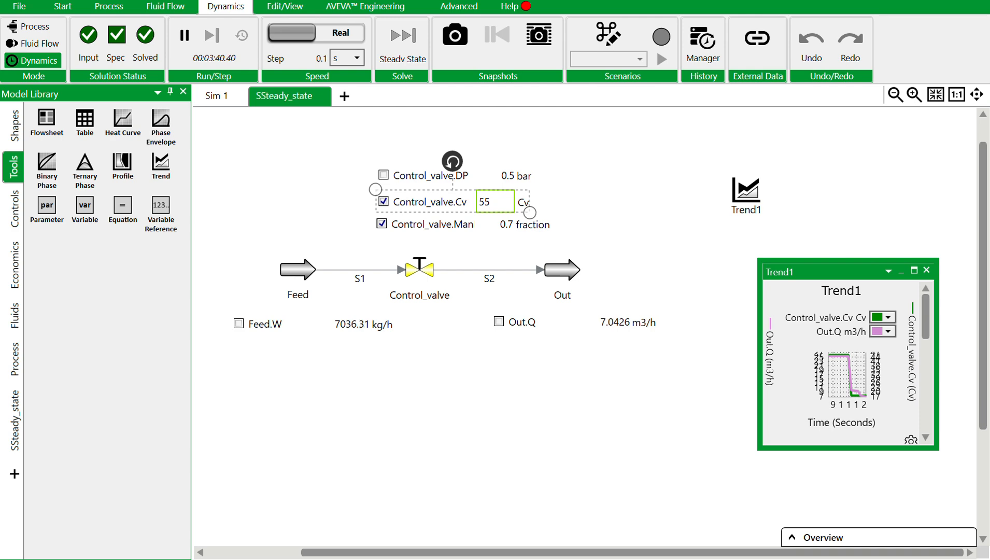
pyautogui.press('Return')
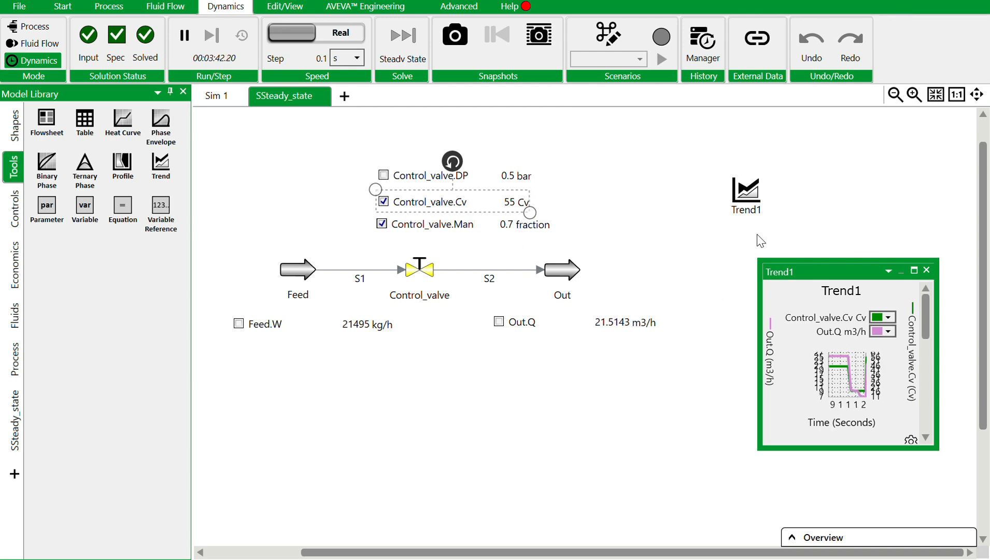
pyautogui.click(915, 271)
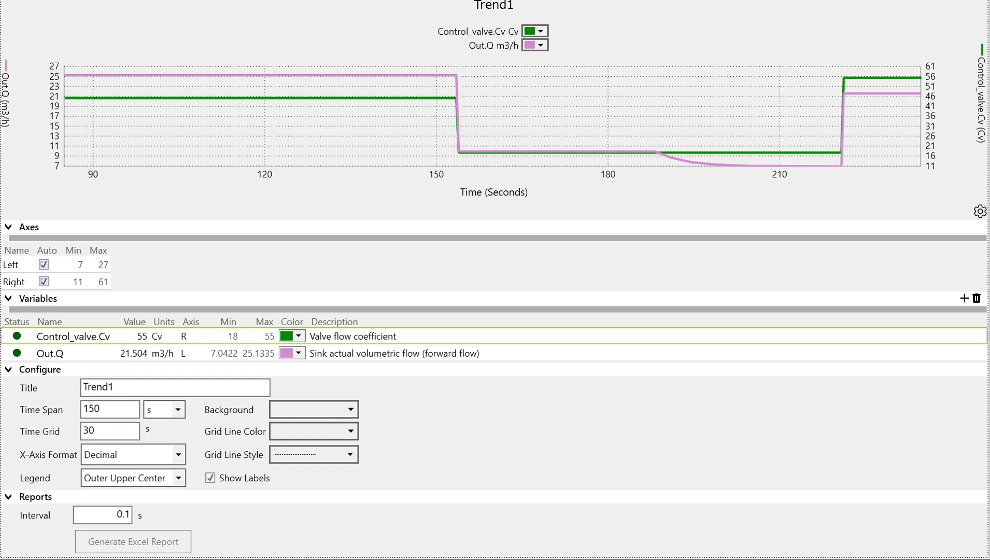
pyautogui.click(969, 0)
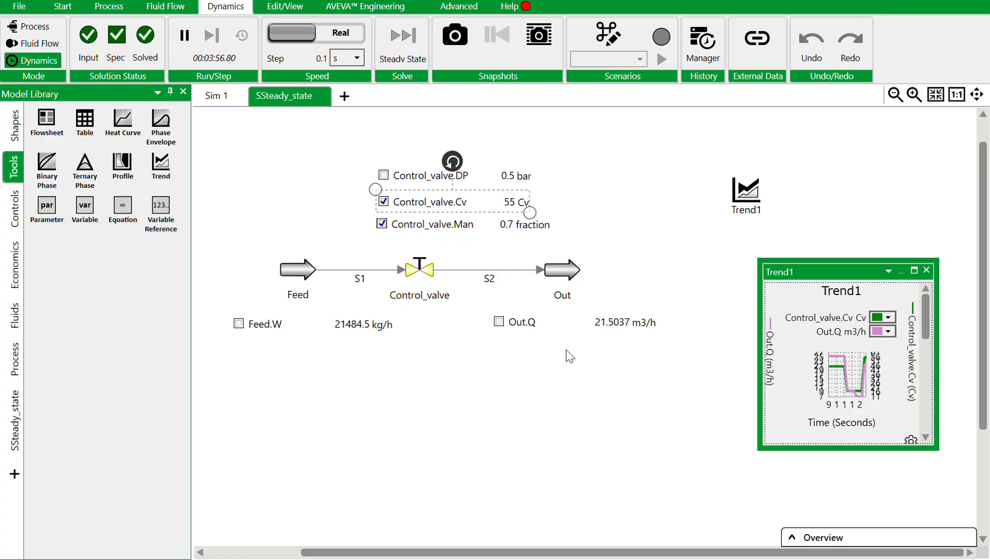
pyautogui.click(530, 409)
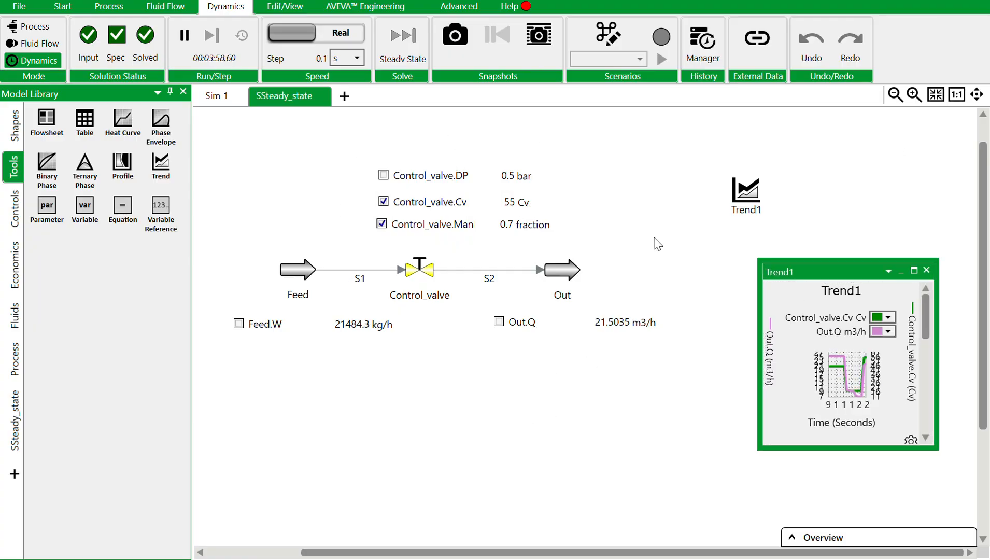